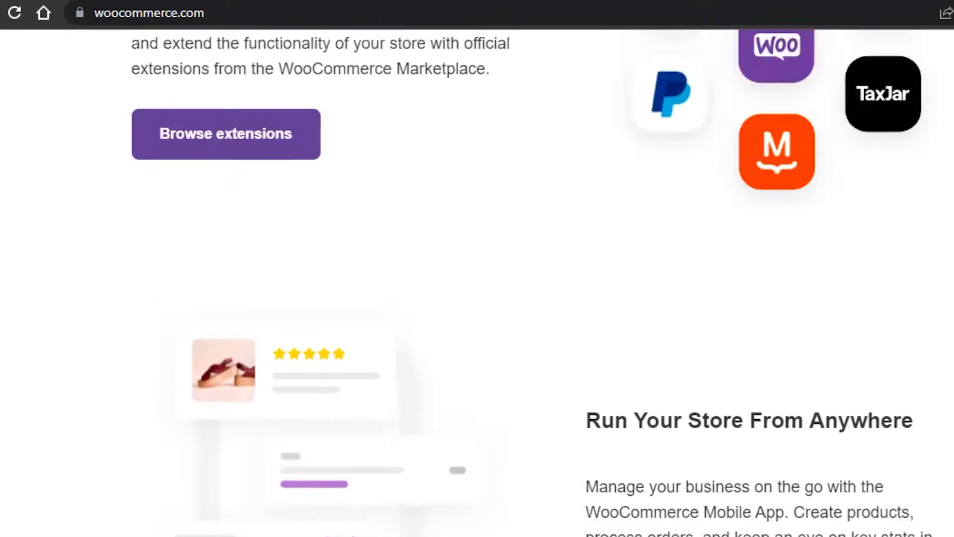
Start creating a new store from the WooCommerce homepage
scroll(477, 283, "up", 15)
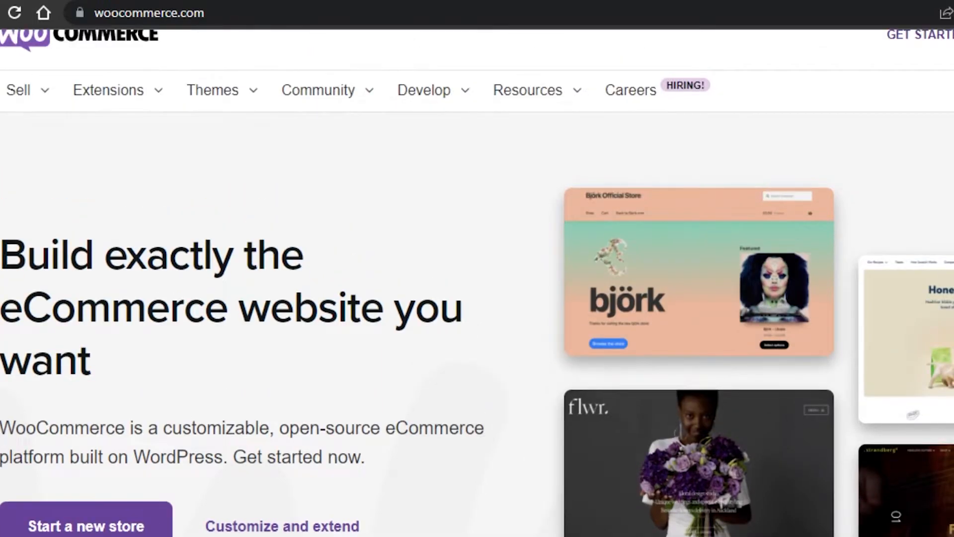
scroll(477, 283, "up", 1)
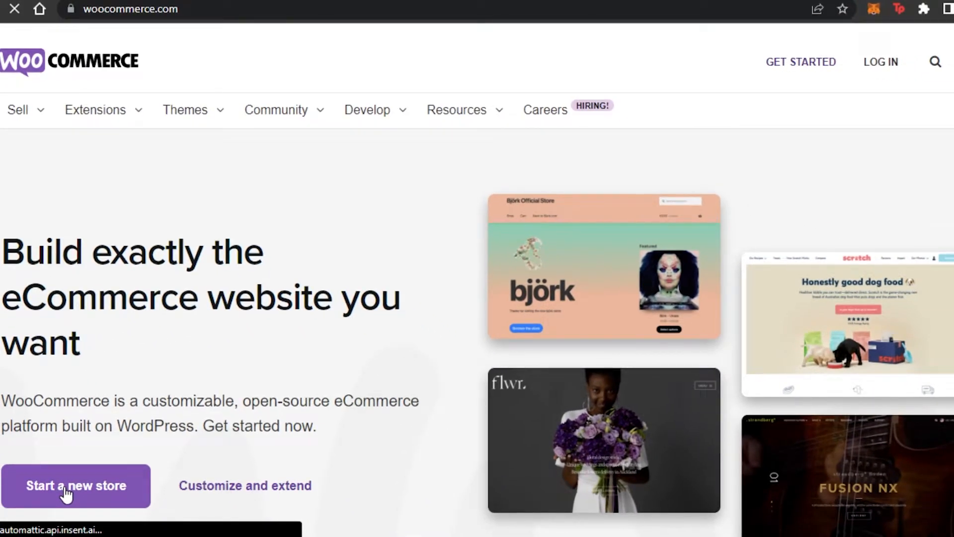
left_click(64, 487)
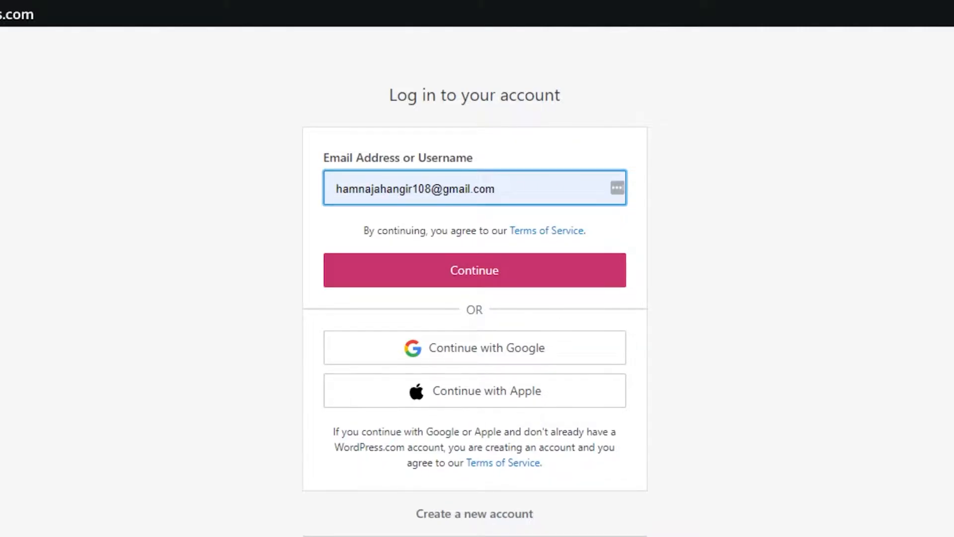
Switch to the site's WooCommerce admin home and open the Add my products setup task
left_click(20, 1)
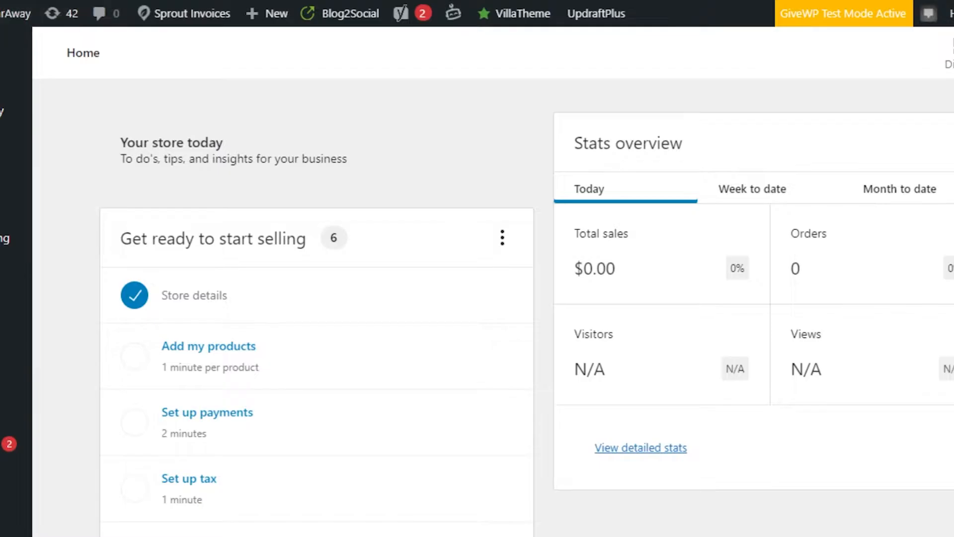
mouse_move(65, 116)
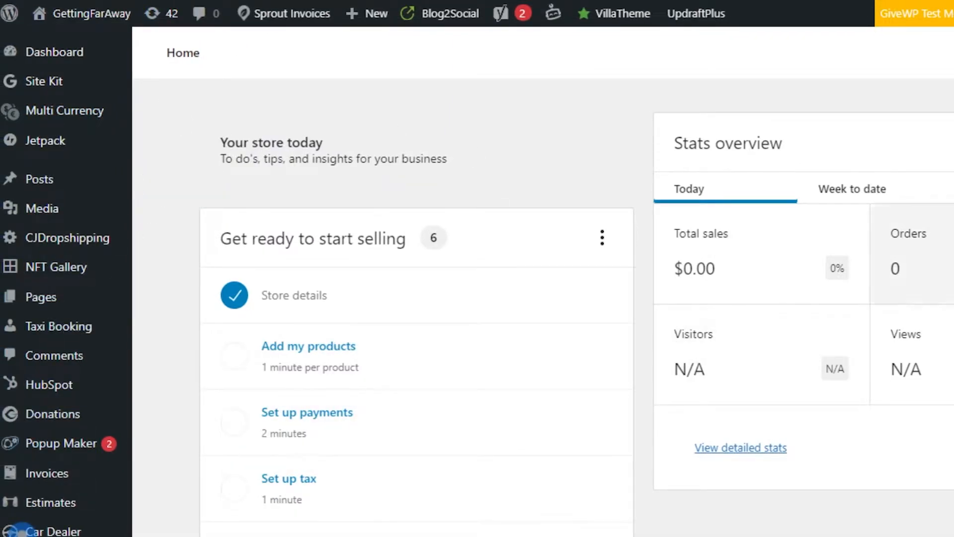
scroll(400, 206, "down", 6)
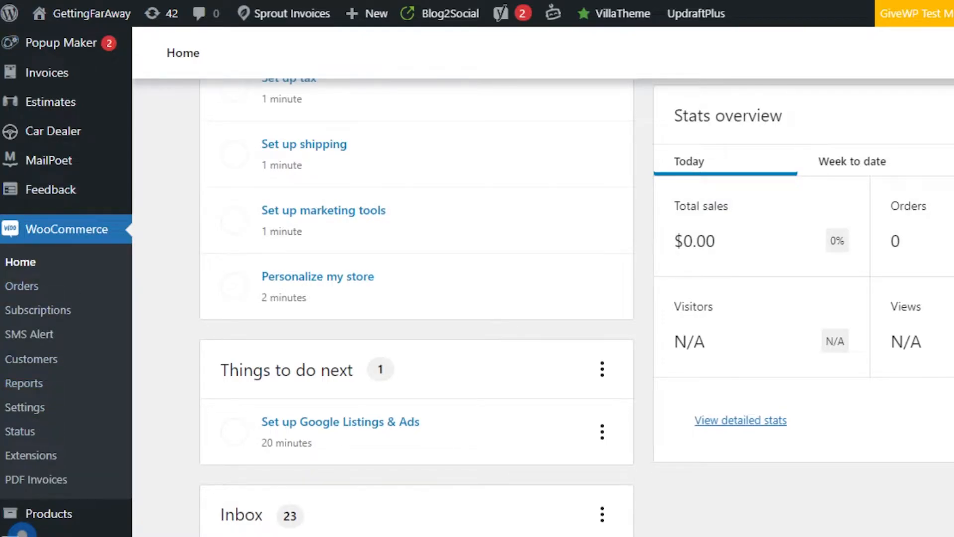
scroll(650, 256, "up", 5)
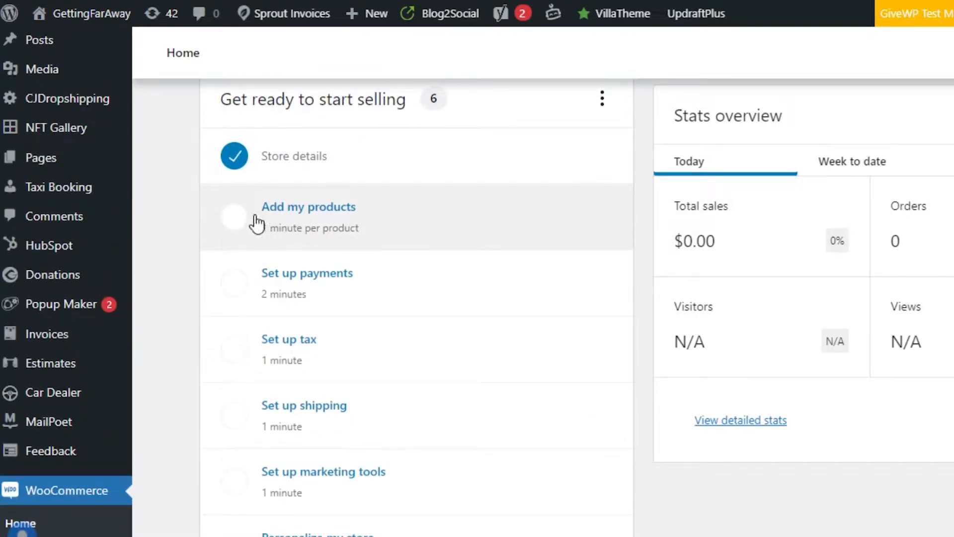
left_click(252, 223)
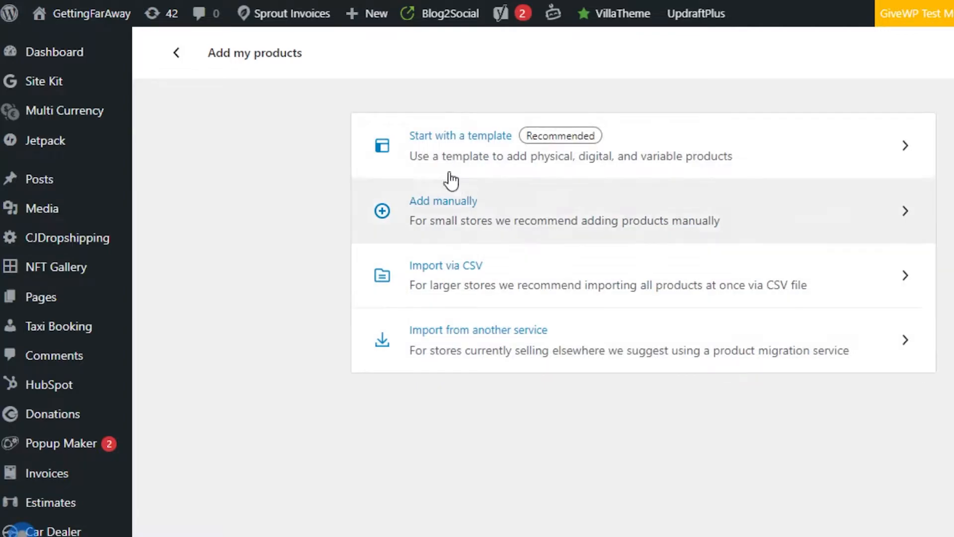
Create a new product from a template, choosing Physical product
left_click(450, 134)
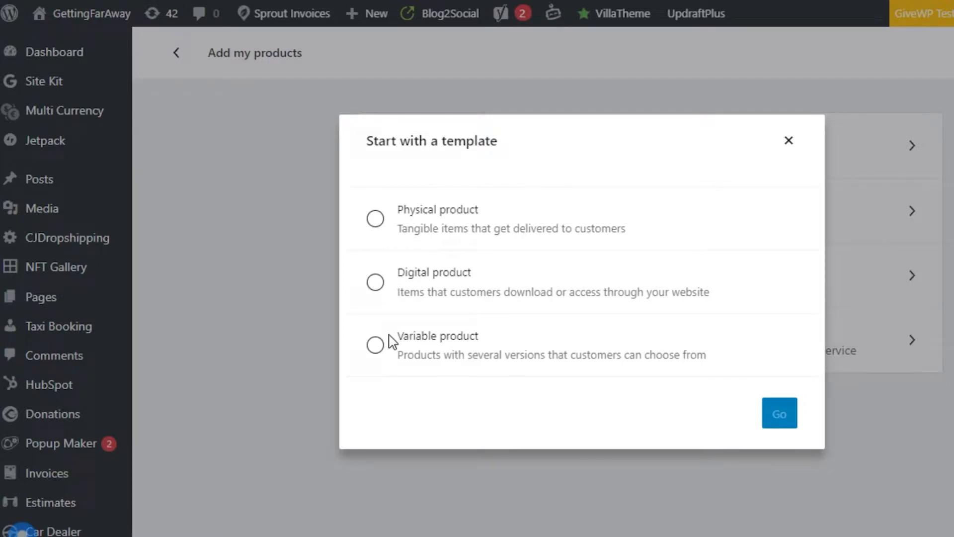
left_click(374, 217)
left_click(786, 419)
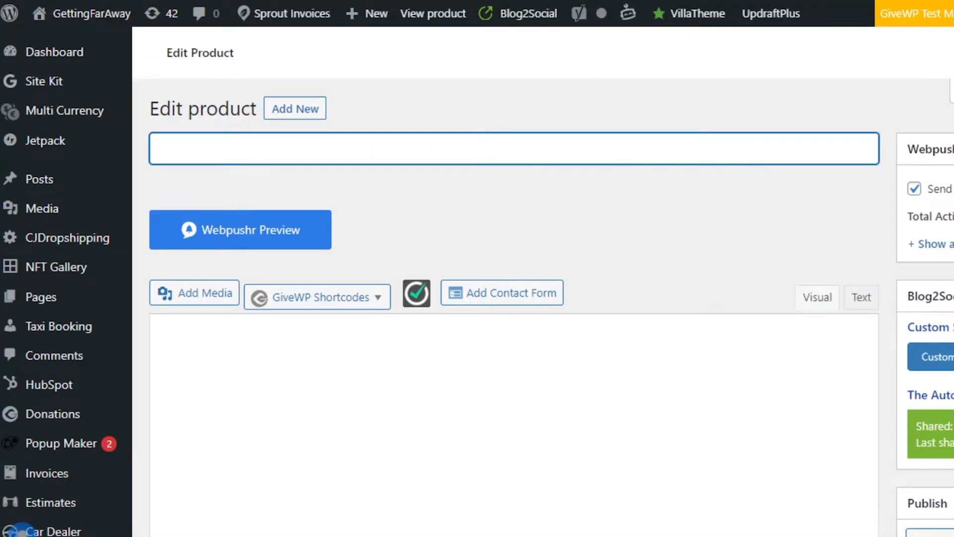
Name the product "black Shirt" and advance the guided tour past the product description tip
scroll(515, 309, "down", 6)
scroll(515, 308, "up", 6)
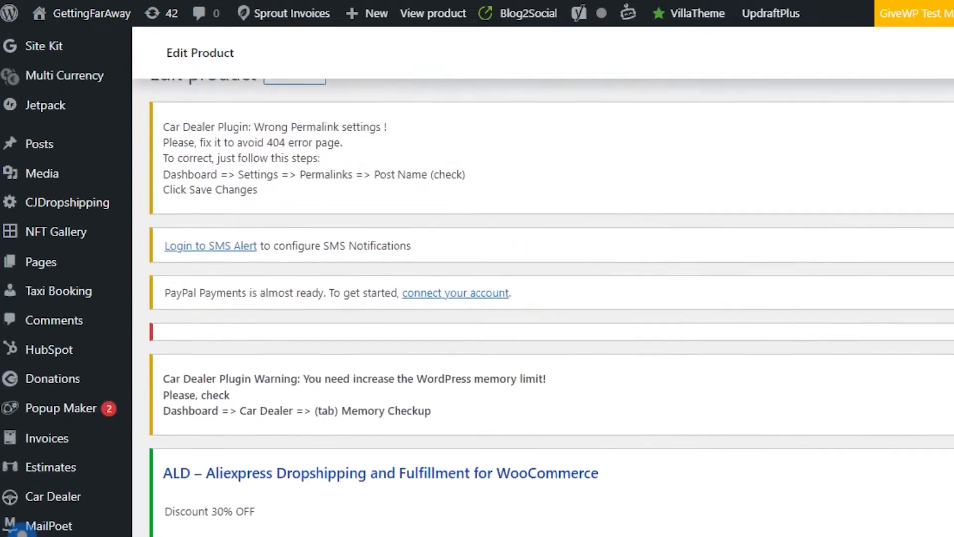
scroll(514, 308, "down", 10)
scroll(515, 308, "down", 12)
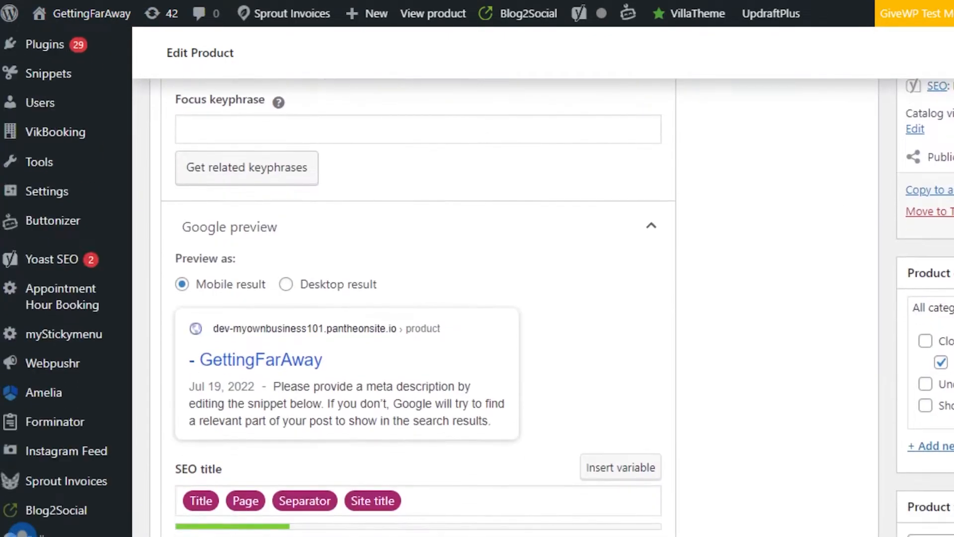
scroll(514, 308, "up", 15)
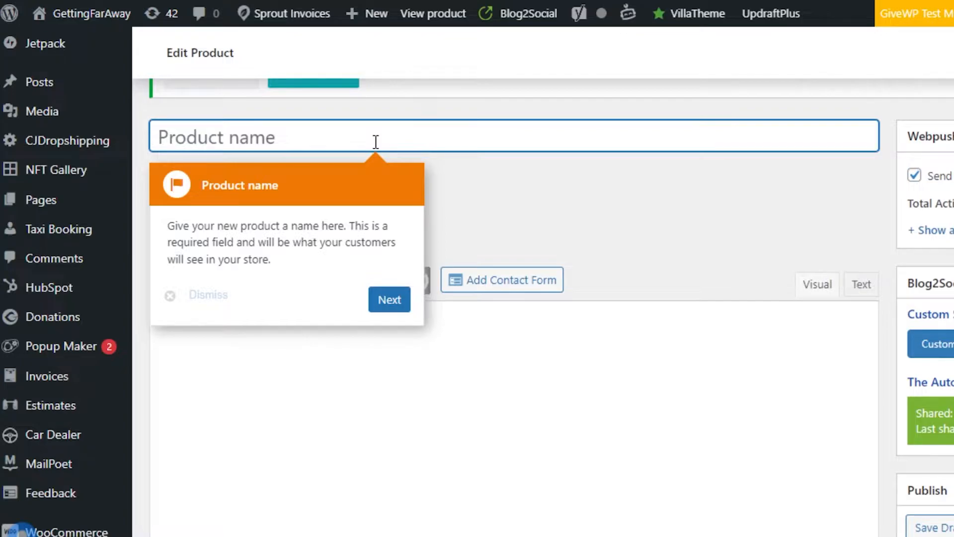
type("Bl")
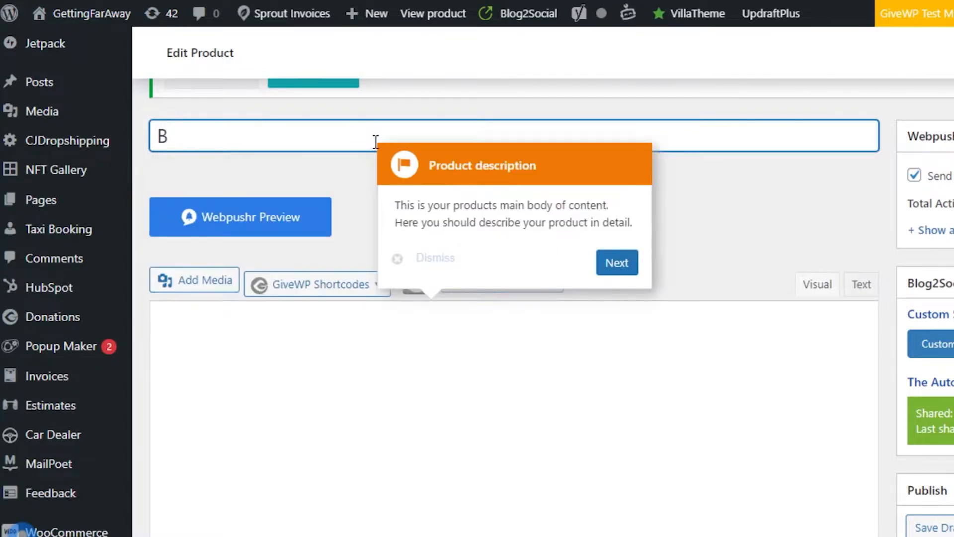
type("ack Shirt")
left_click(616, 263)
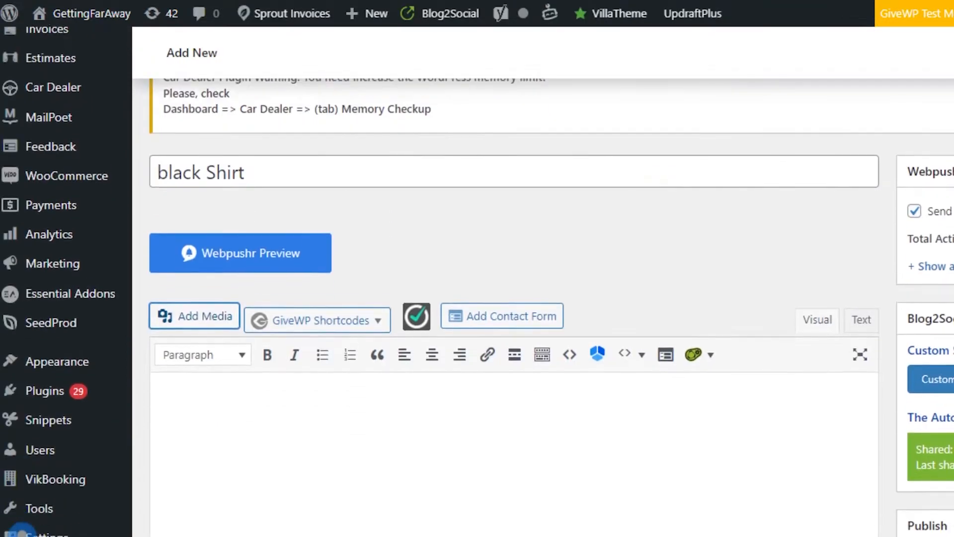
Open Add media for the product description and review its file upload, Media Library and gallery creation views
scroll(477, 278, "down", 1)
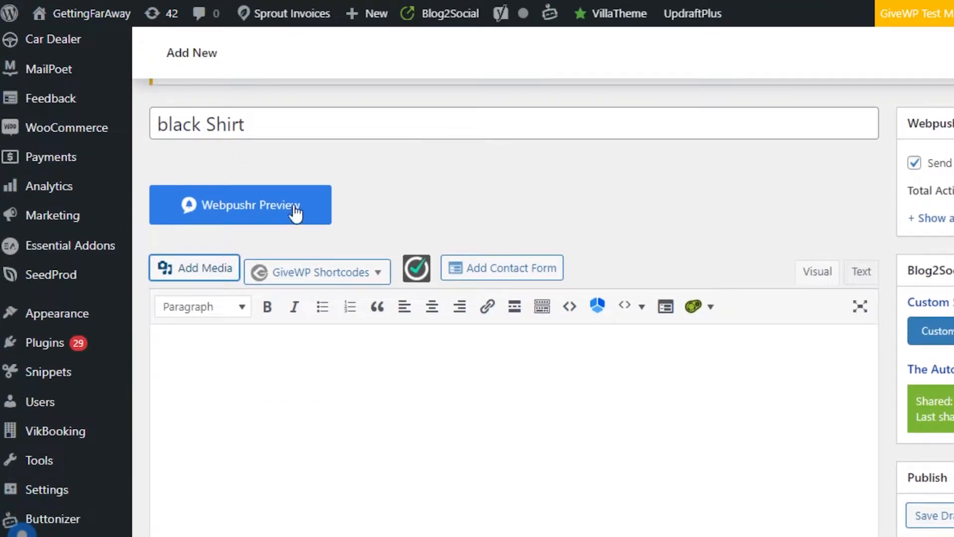
left_click(199, 275)
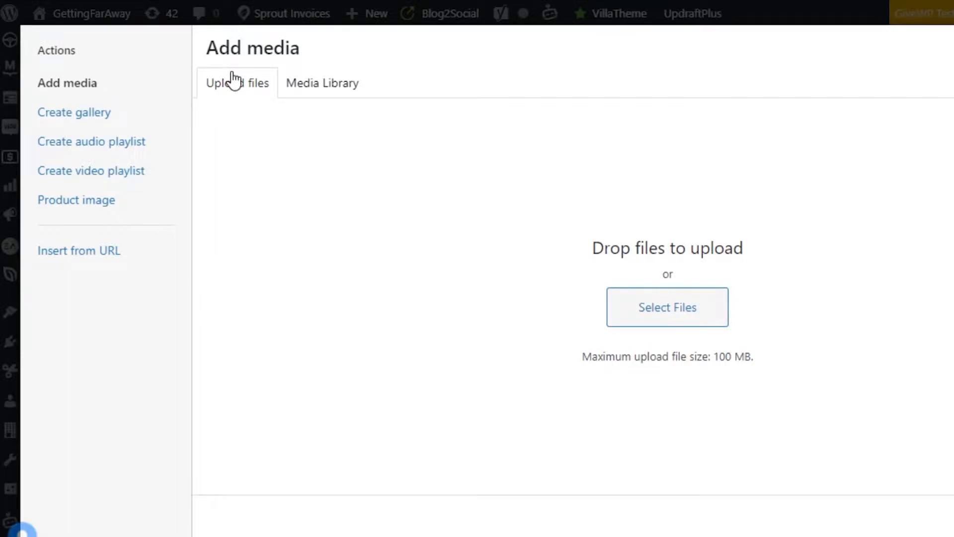
left_click(331, 91)
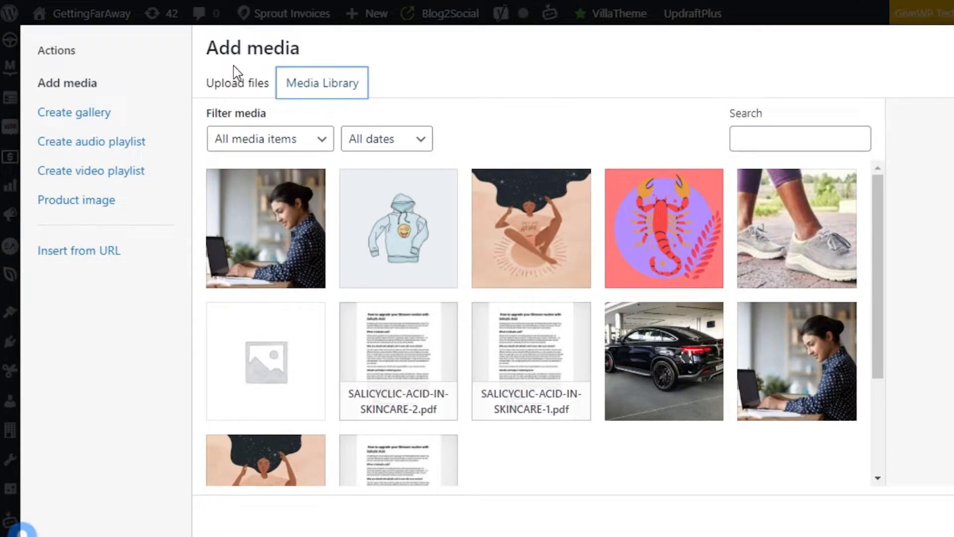
left_click(239, 85)
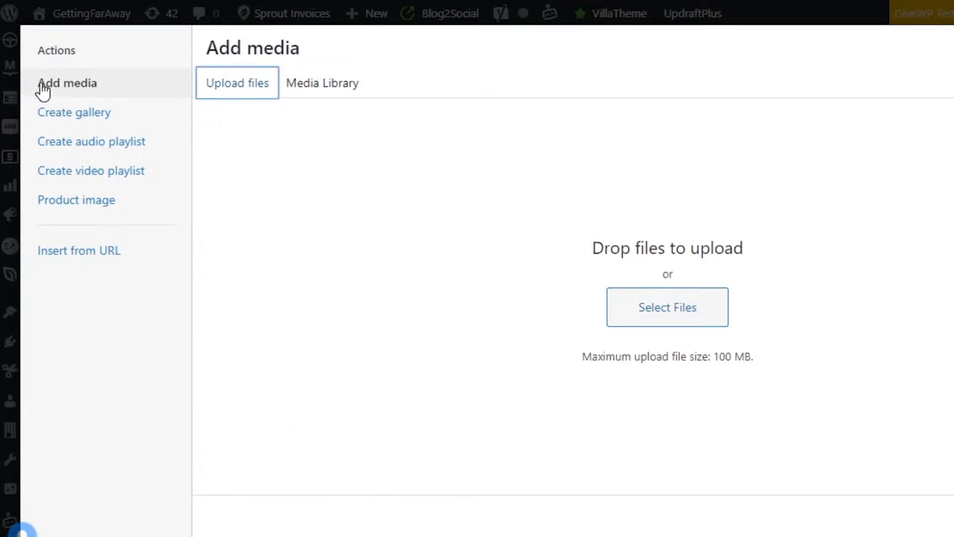
left_click(69, 114)
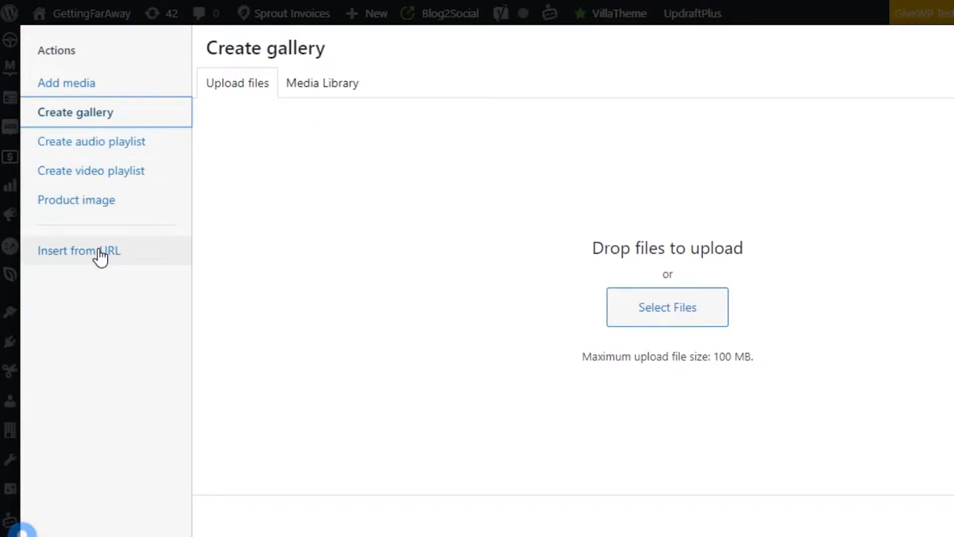
left_click(84, 84)
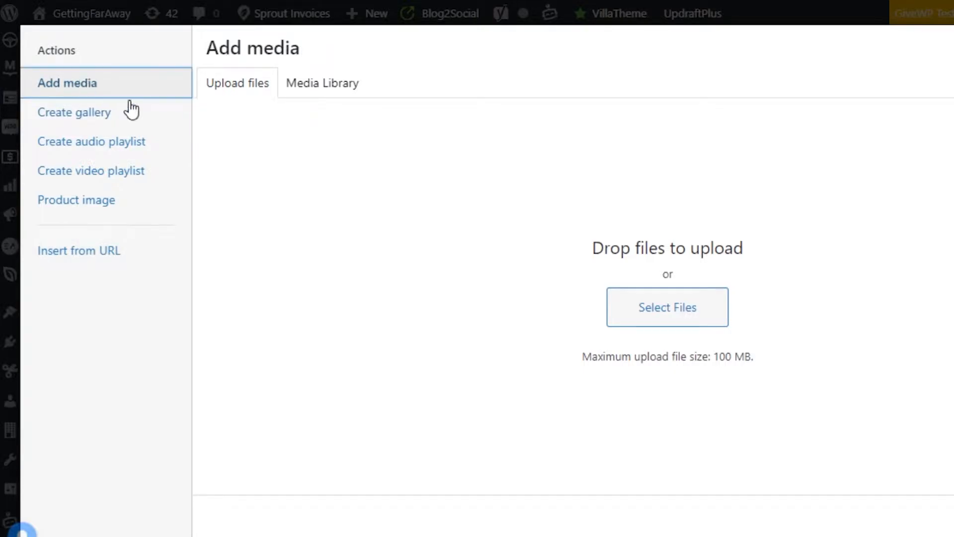
Upload the black sweatshirt image and insert it into the product description
left_click(725, 306)
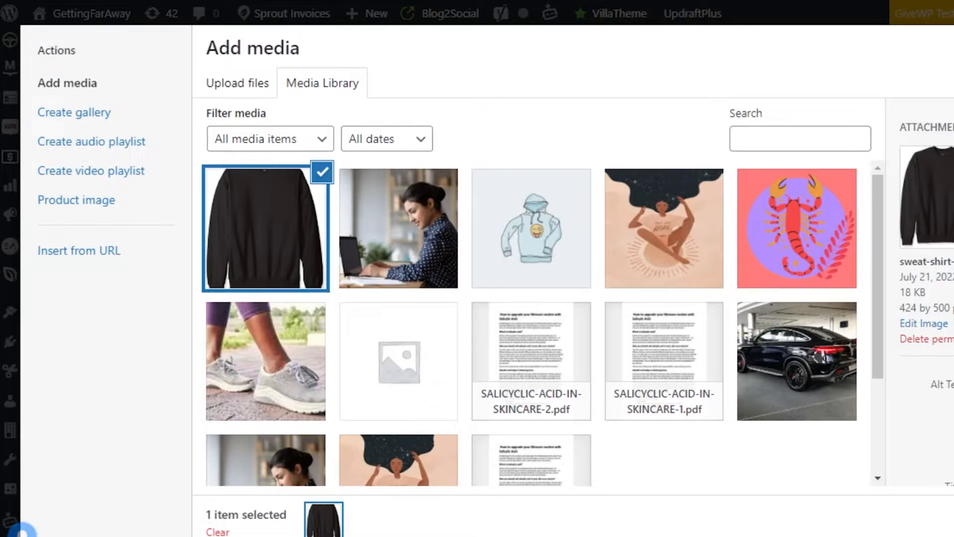
scroll(927, 284, "down", 5)
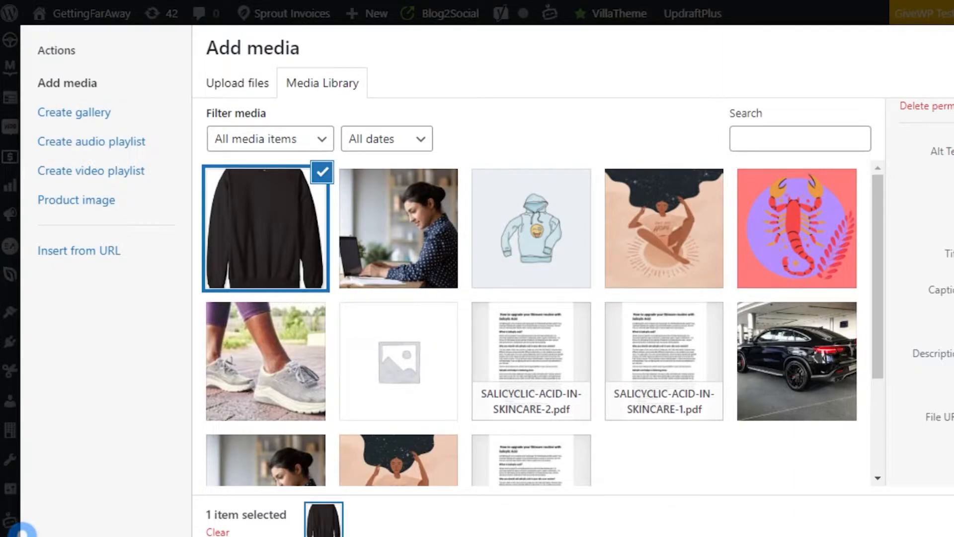
scroll(926, 293, "down", 3)
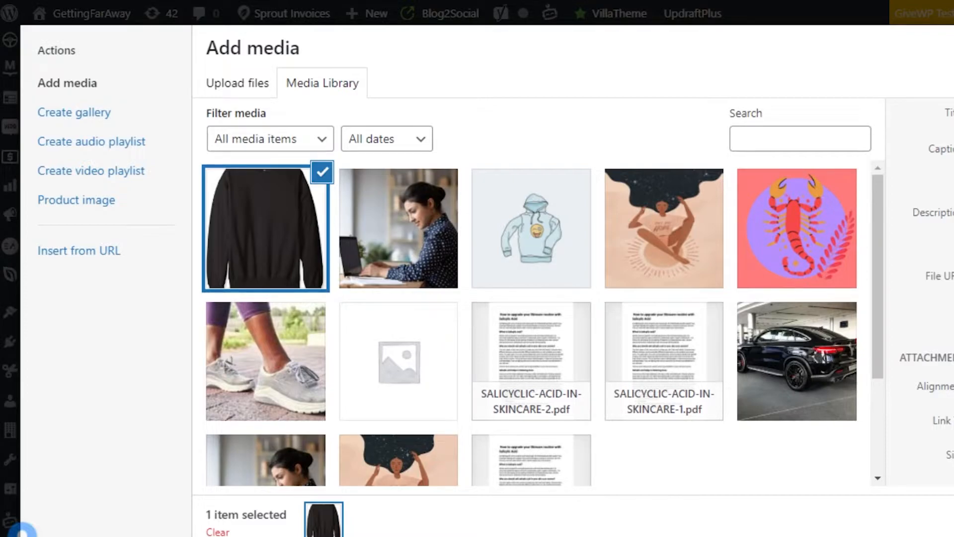
key("Escape")
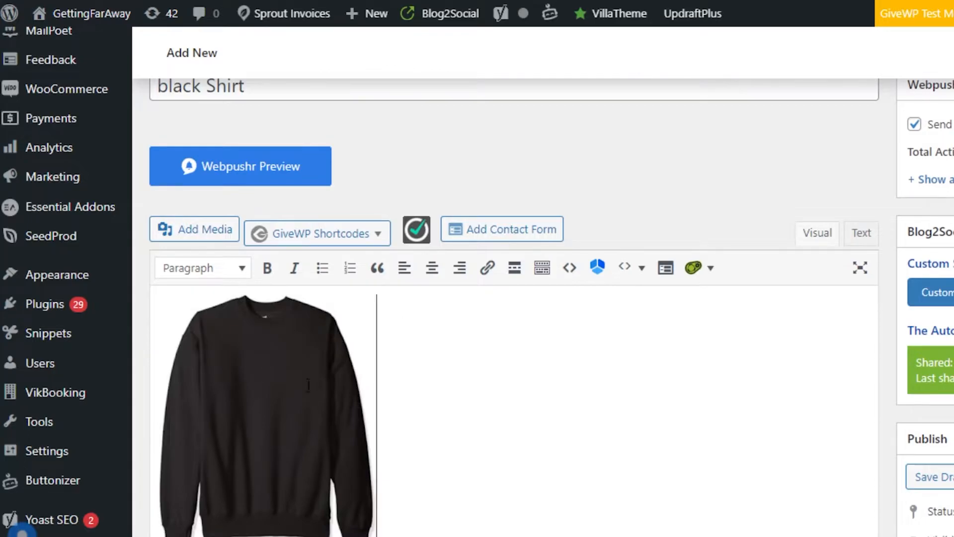
Select the black sweatshirt image in the product description
scroll(514, 308, "down", 8)
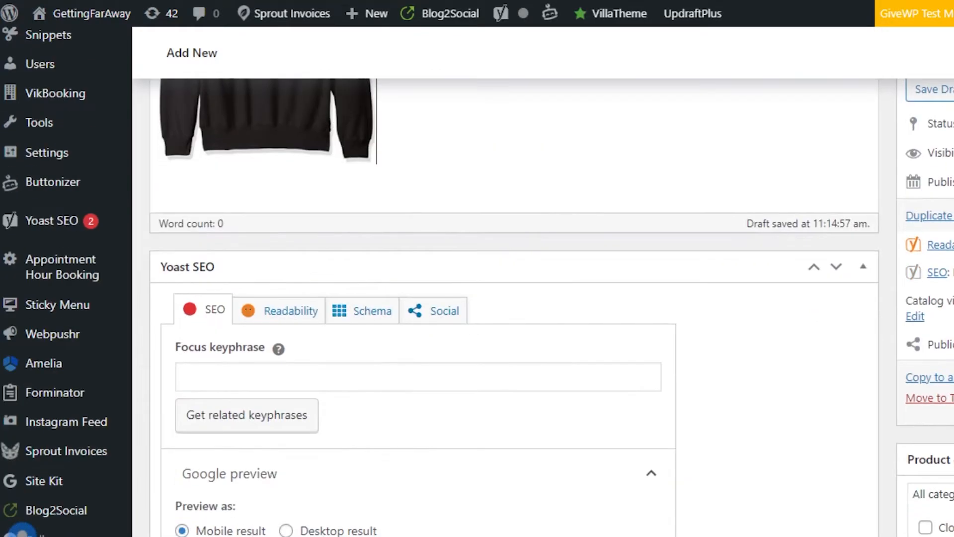
scroll(515, 308, "up", 7)
scroll(314, 328, "down", 2)
scroll(314, 328, "up", 2)
left_click_drag(249, 319, 479, 344)
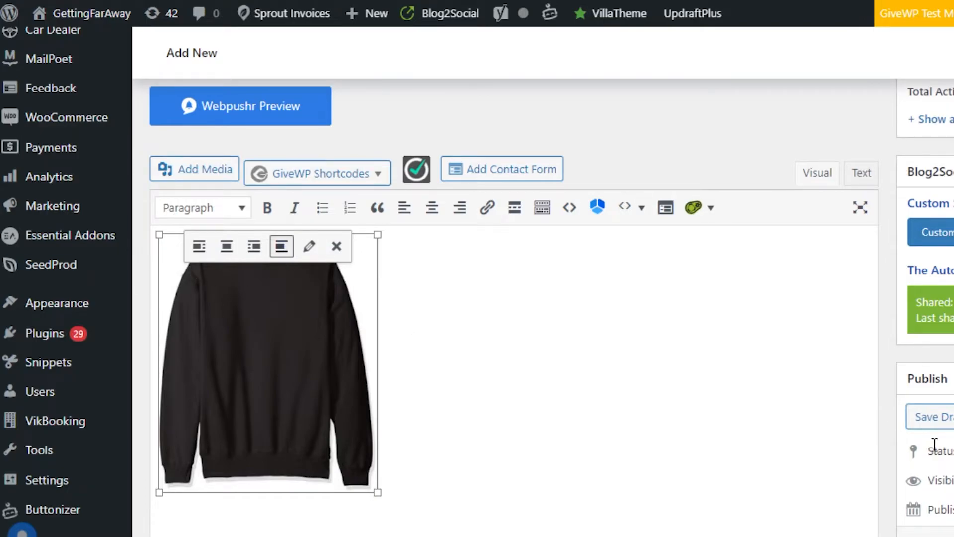
Examine the Yoast SEO settings for the product, including the focus keyphrase, Google preview, SEO title, slug and meta description
scroll(514, 308, "down", 10)
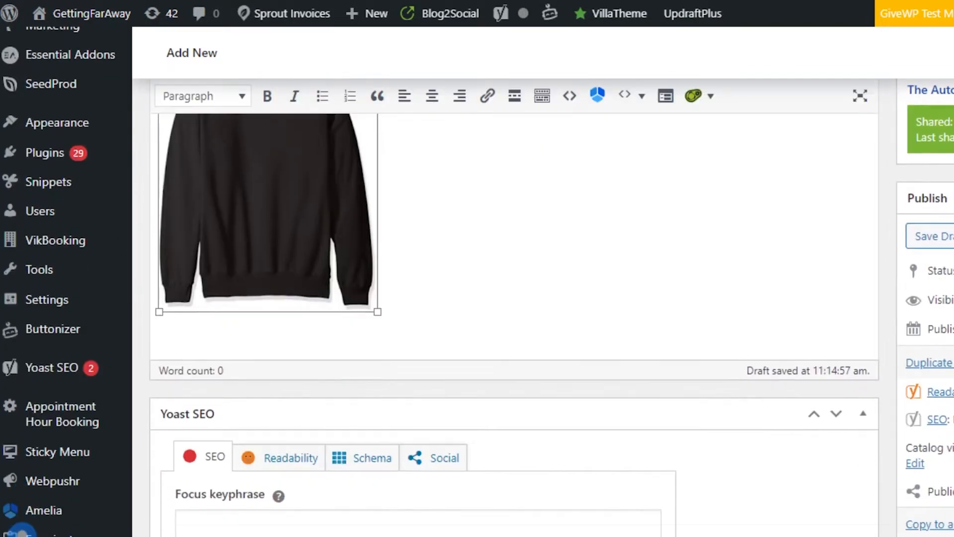
scroll(417, 308, "down", 5)
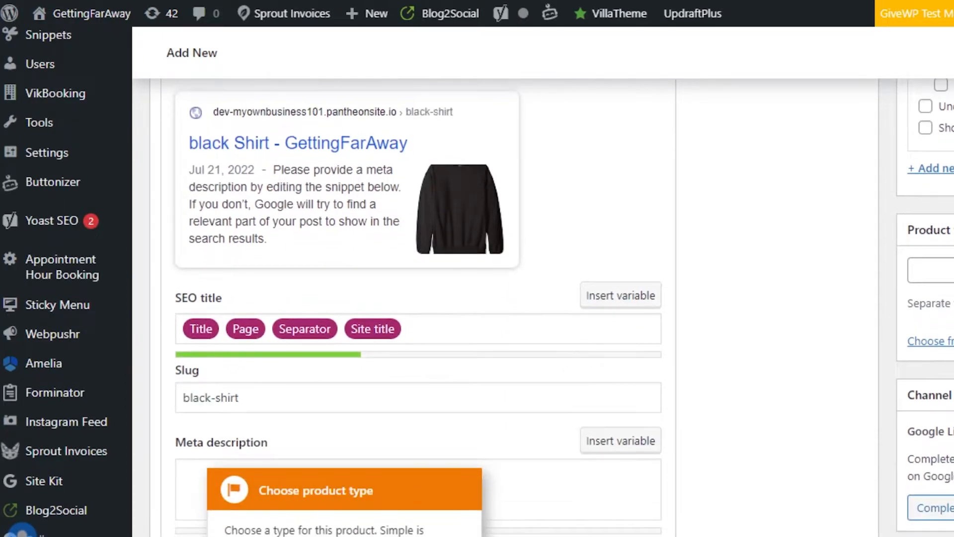
scroll(514, 308, "up", 10)
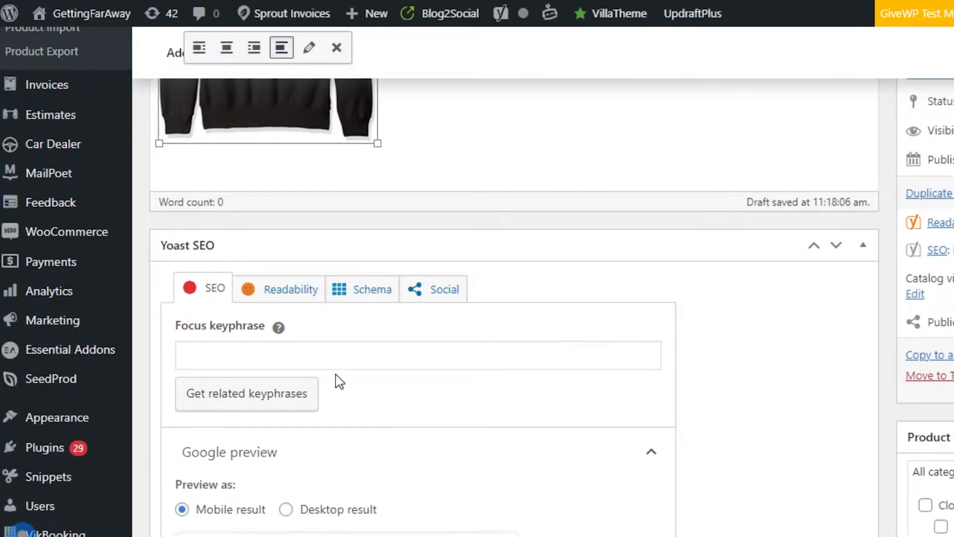
scroll(388, 325, "down", 6)
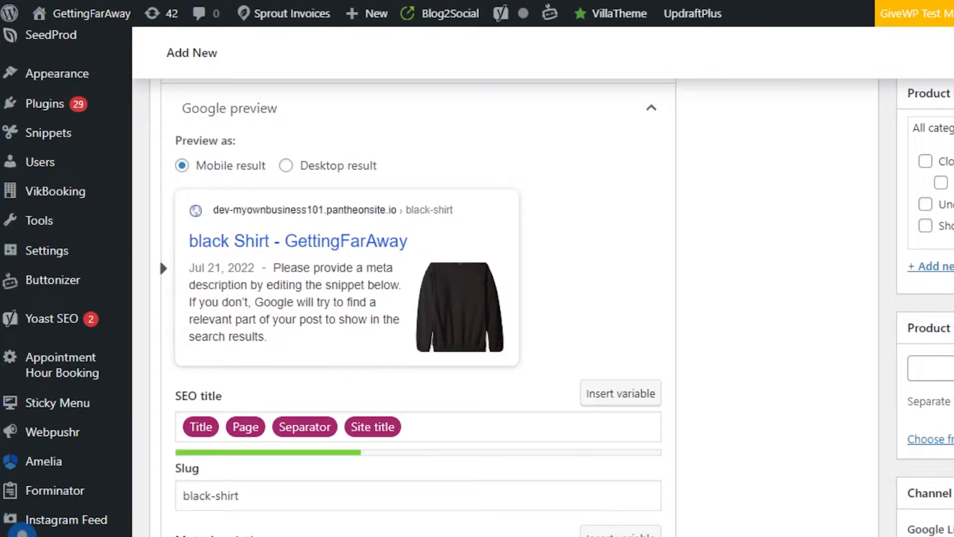
scroll(477, 298, "up", 2)
scroll(477, 298, "down", 2)
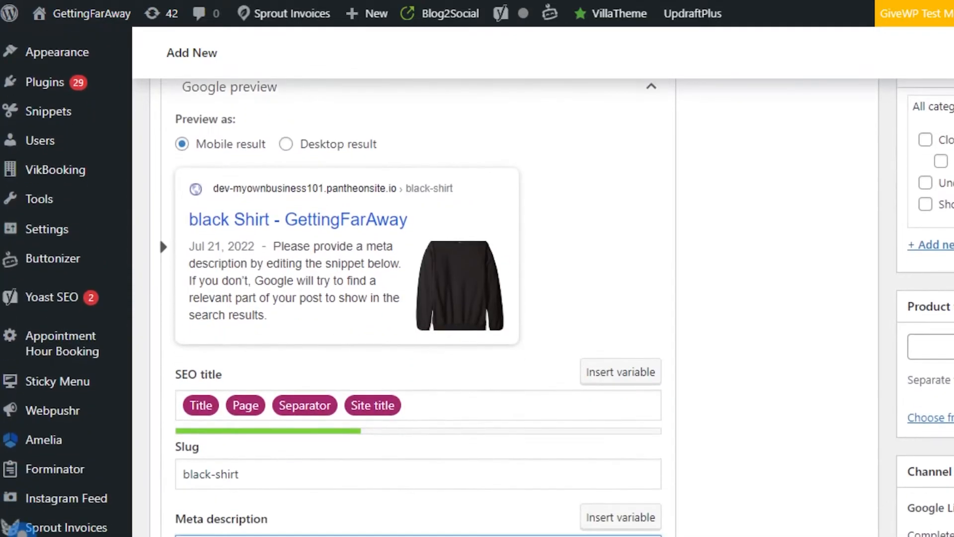
Advance the guided tour past the product type and virtual products tips
scroll(614, 358, "down", 9)
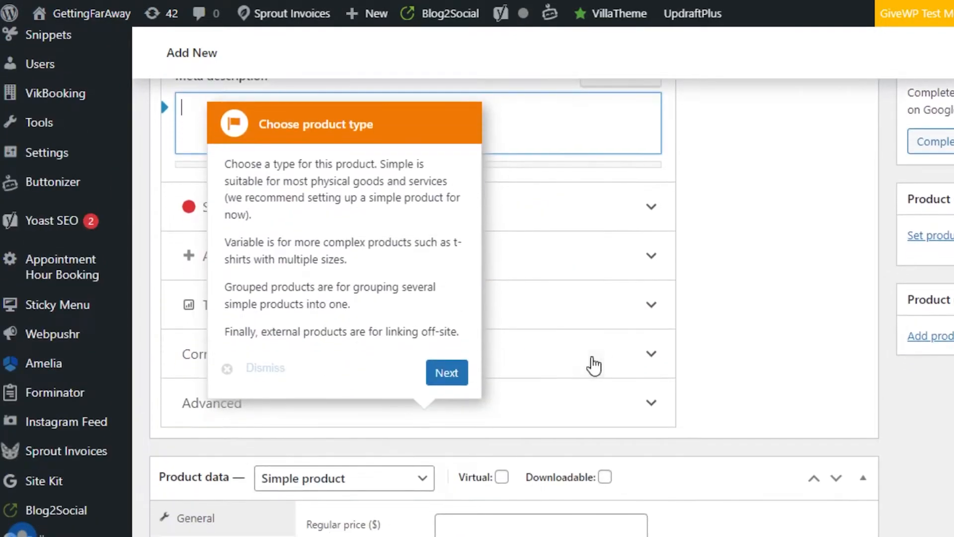
left_click(447, 374)
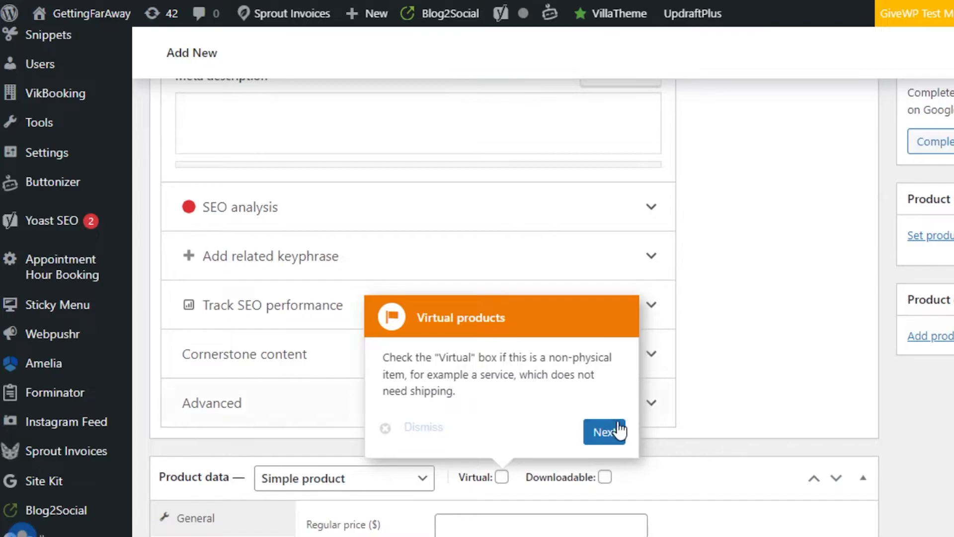
left_click(604, 431)
Compare the desktop and mobile results in the product's Google preview
scroll(477, 298, "up", 5)
scroll(477, 299, "down", 3)
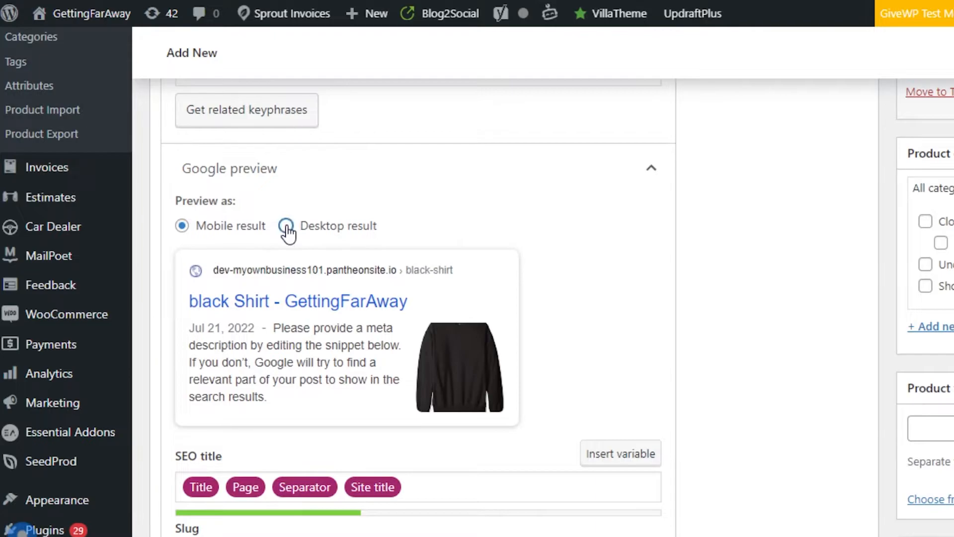
left_click(287, 226)
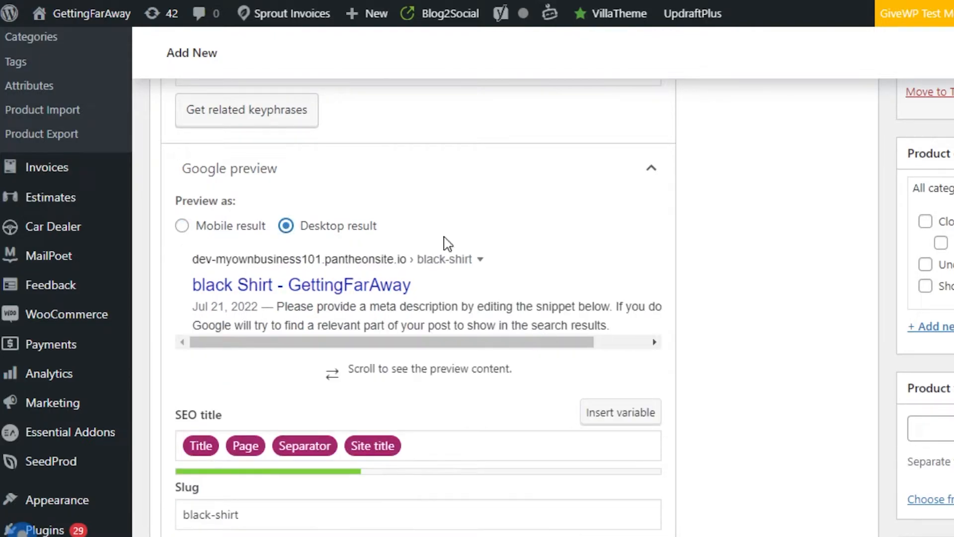
left_click(182, 226)
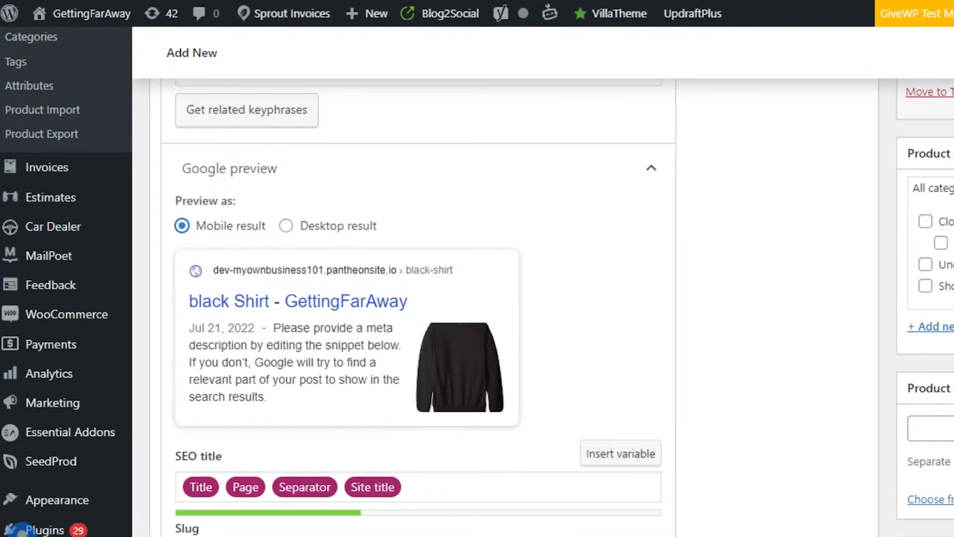
Advance the guided tour past the short description tip and set the product's regular price to $49
scroll(183, 234, "down", 10)
scroll(514, 308, "down", 7)
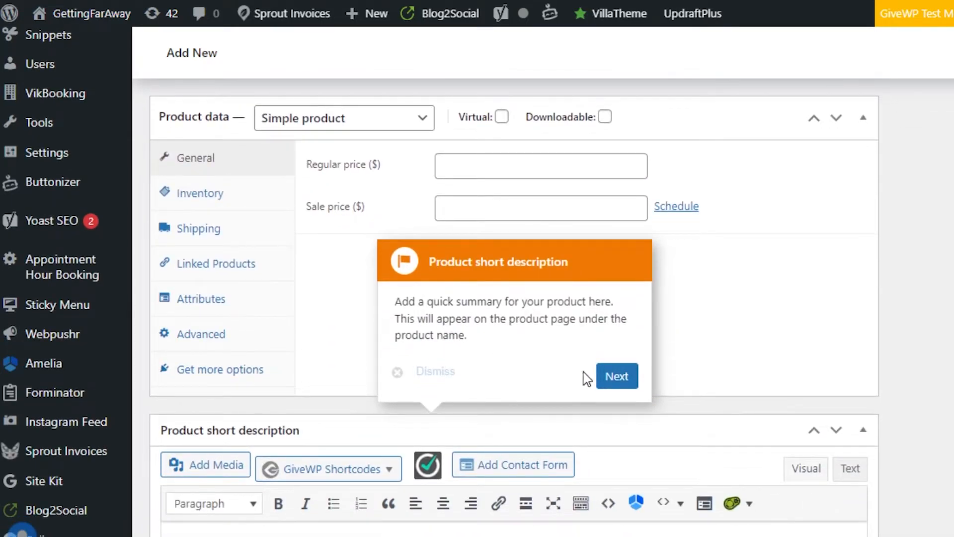
left_click(620, 384)
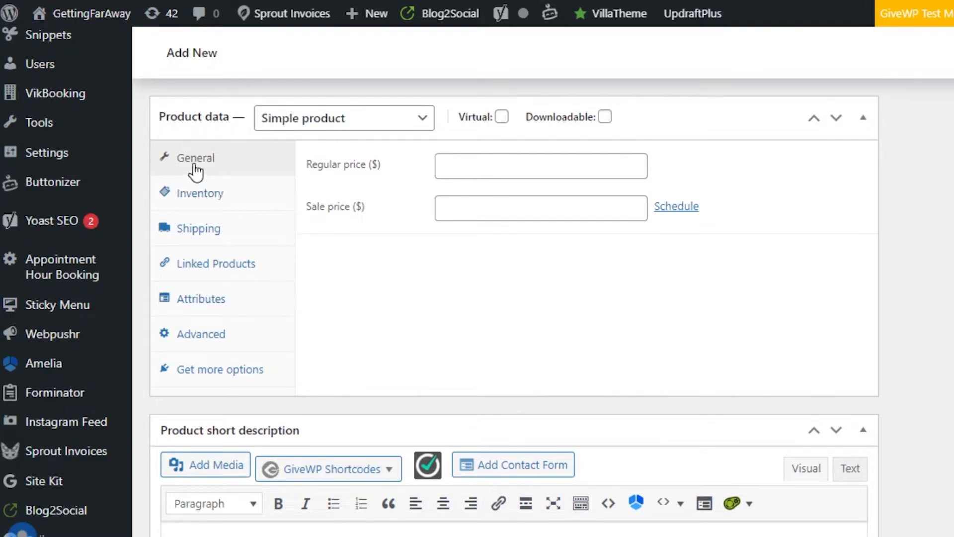
left_click(481, 167)
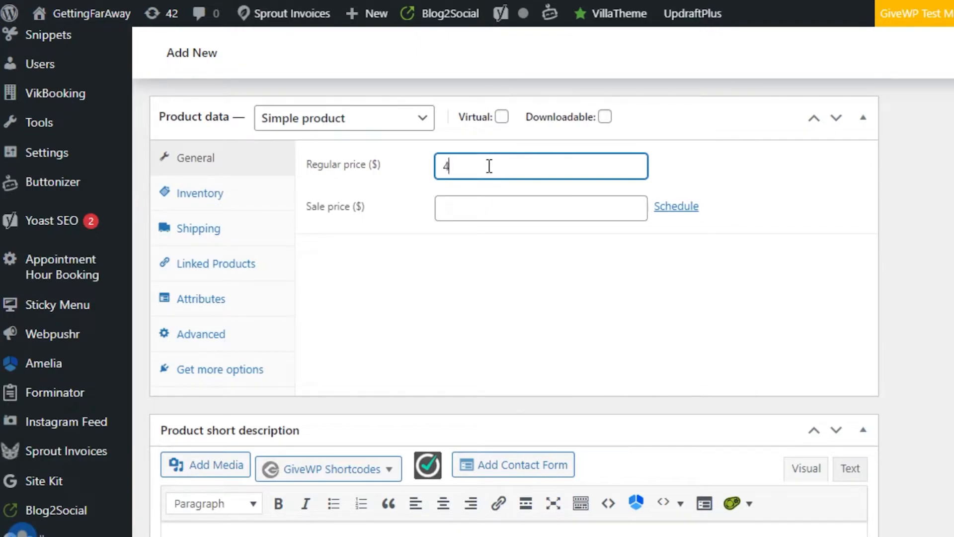
Examine the sale price field and its schedule dates without setting a sale
left_click(481, 213)
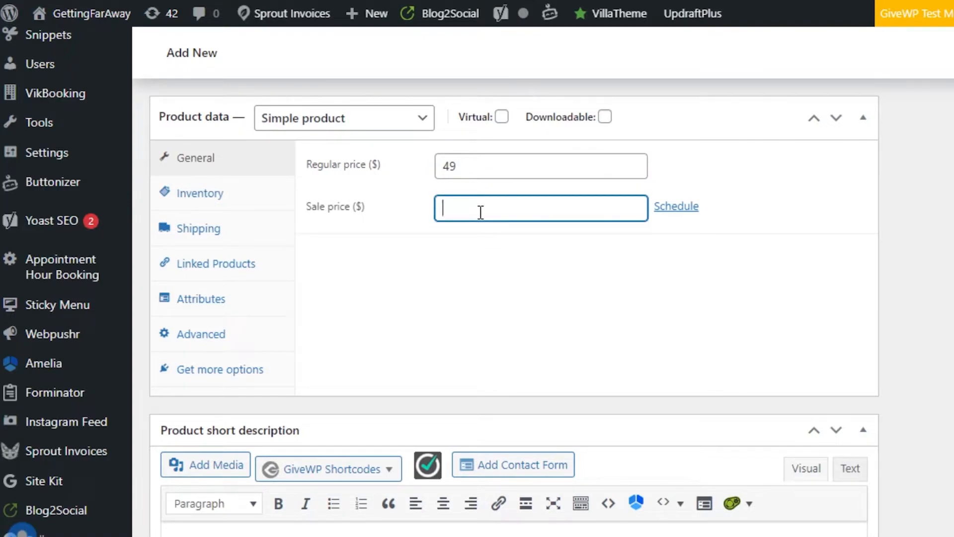
left_click(669, 207)
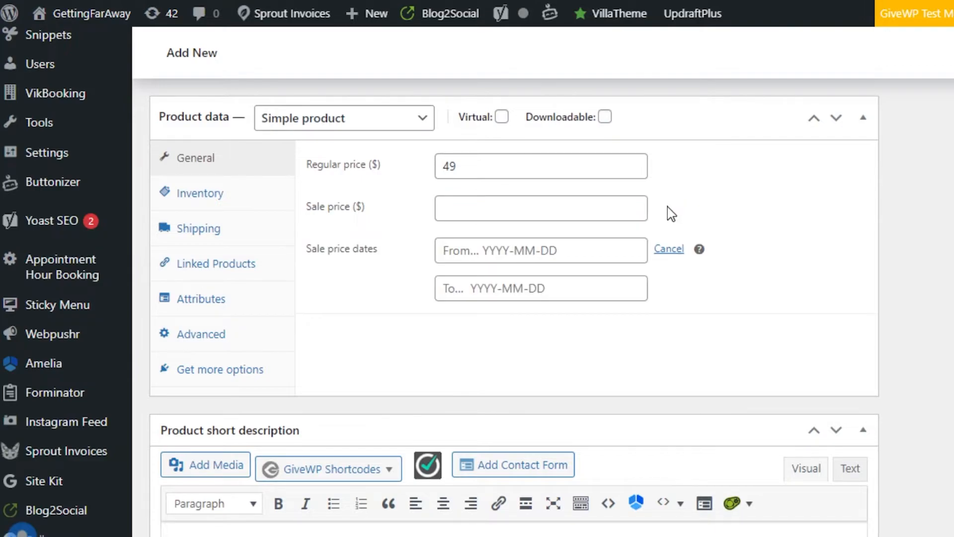
left_click(668, 250)
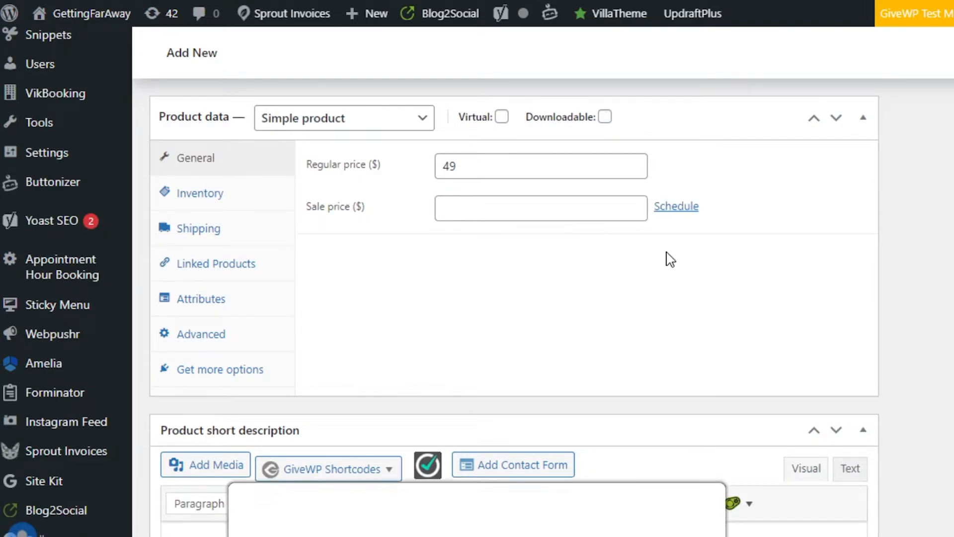
left_click(533, 211)
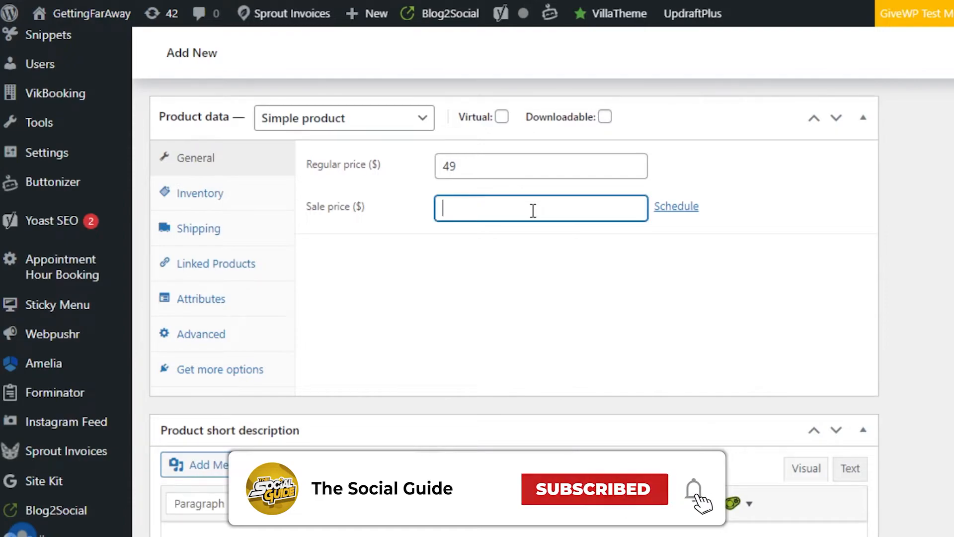
left_click(688, 206)
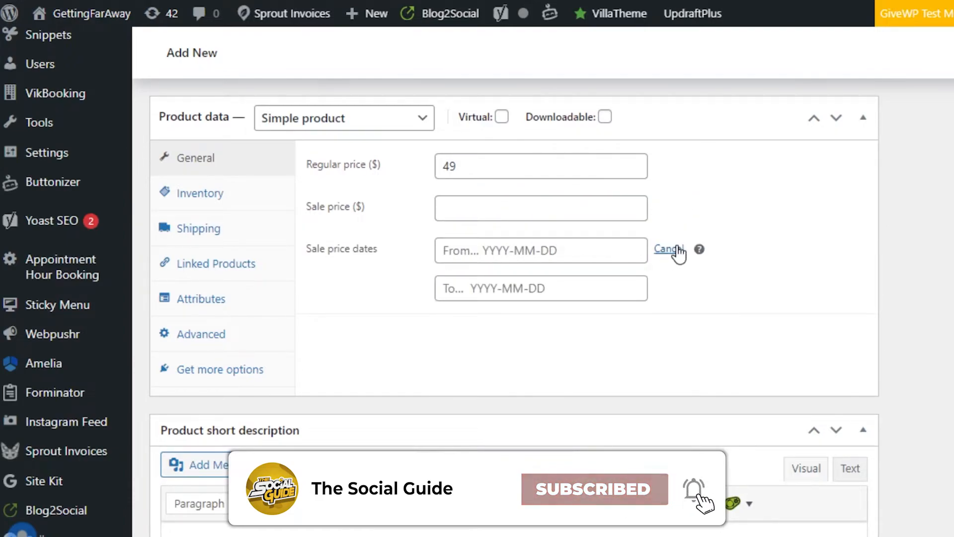
left_click(677, 249)
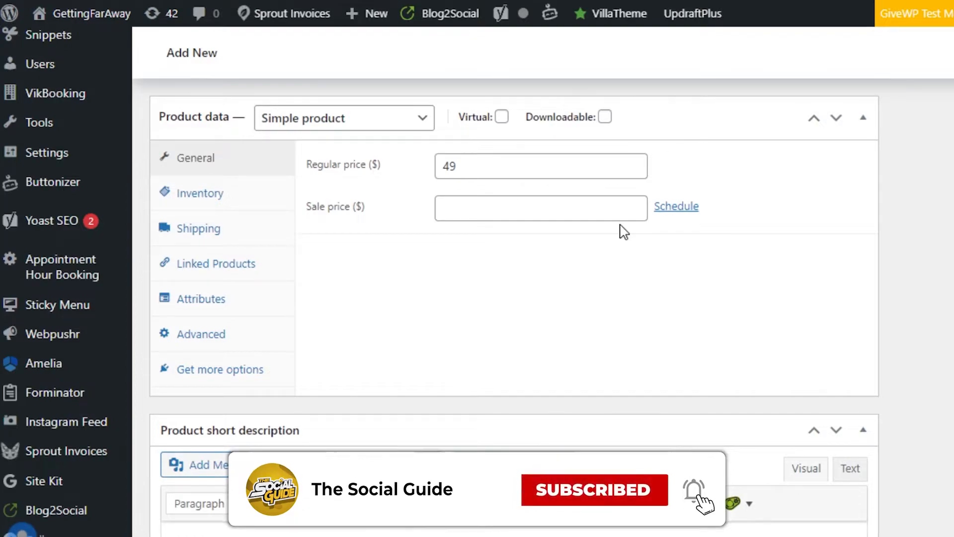
Review the available product types and keep Simple product selected
left_click(324, 129)
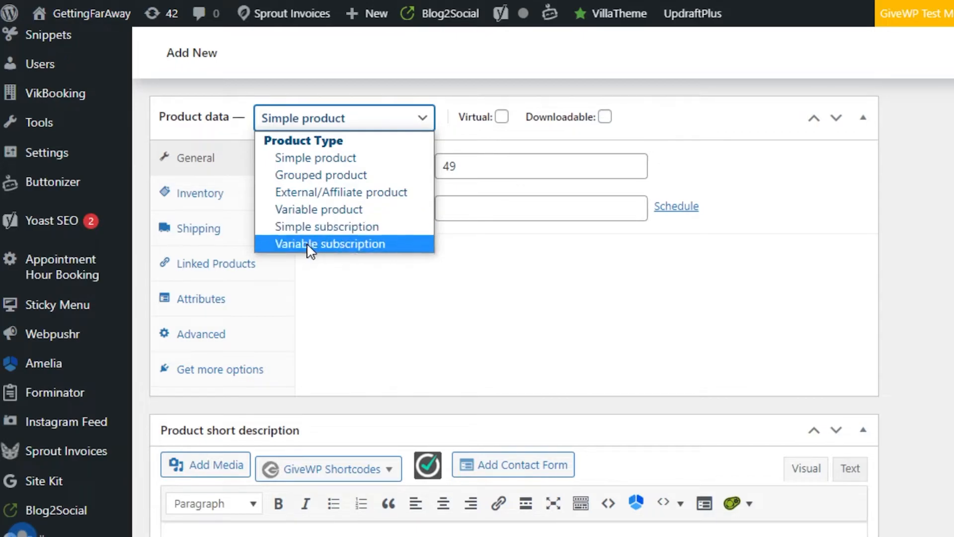
left_click(311, 158)
left_click(340, 124)
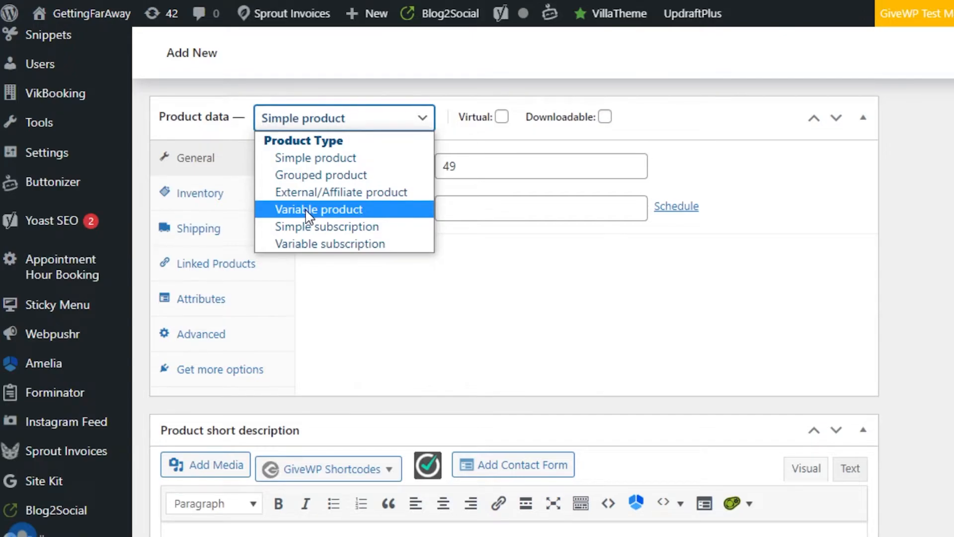
left_click(331, 158)
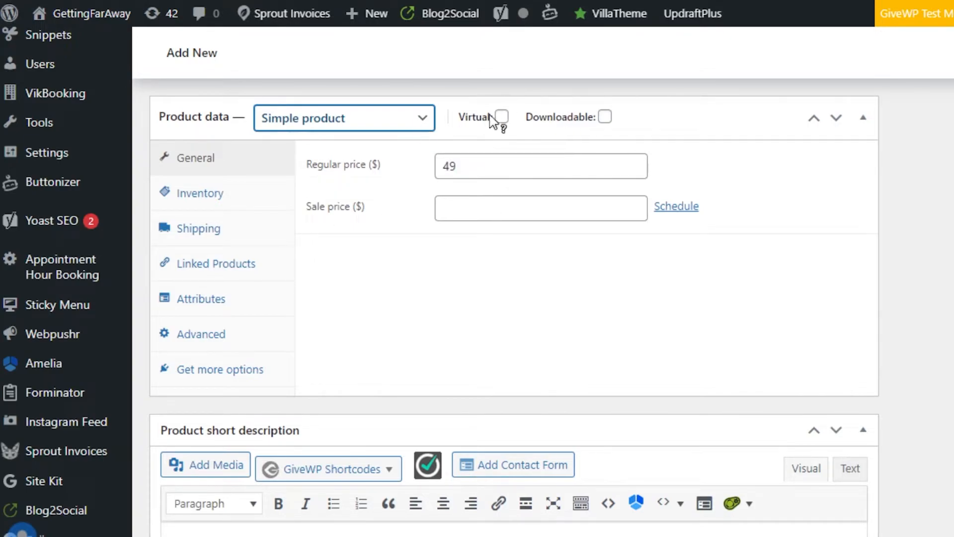
Review the product's inventory settings and choose In stock as the stock status
left_click(228, 206)
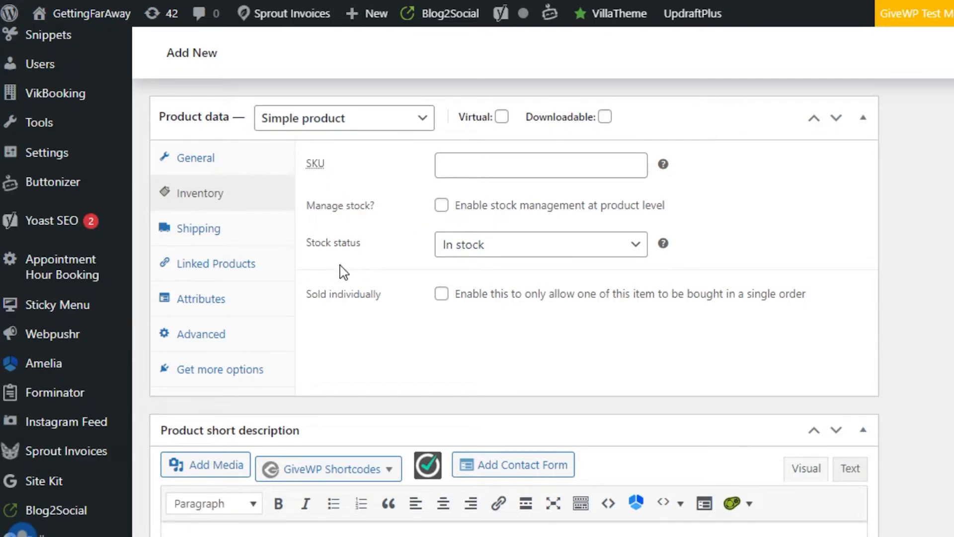
left_click(492, 246)
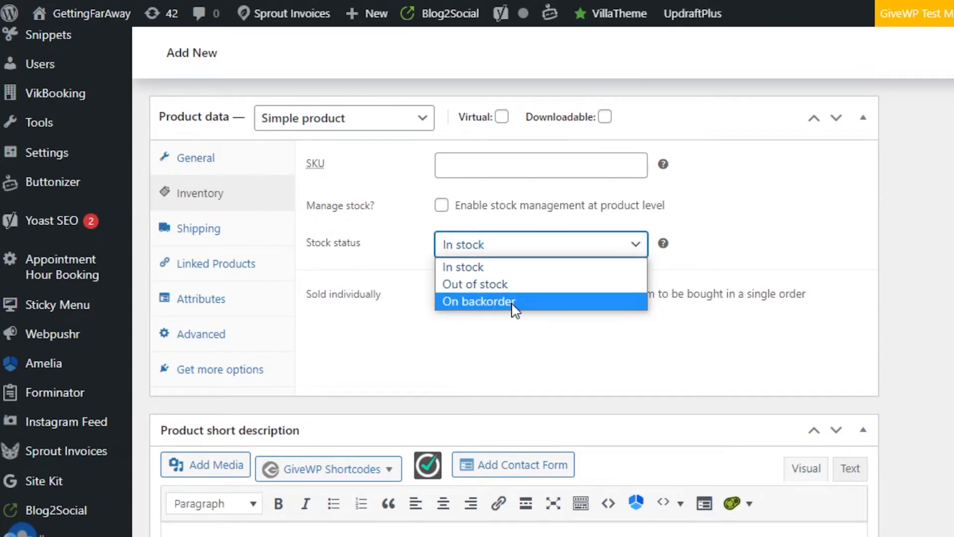
left_click(487, 271)
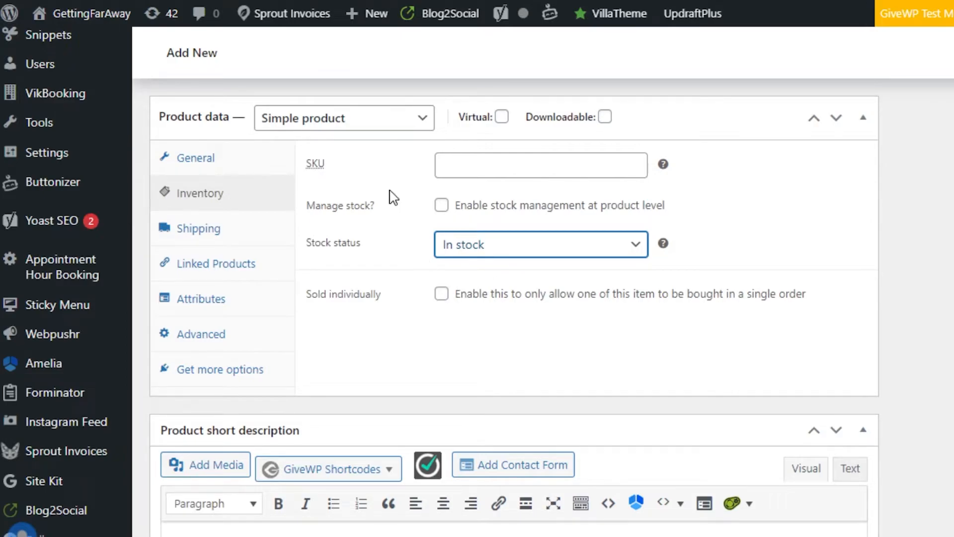
Examine the shipping weight, dimensions and shipping class options, and the upsell and cross-sell fields for linked products
left_click(245, 229)
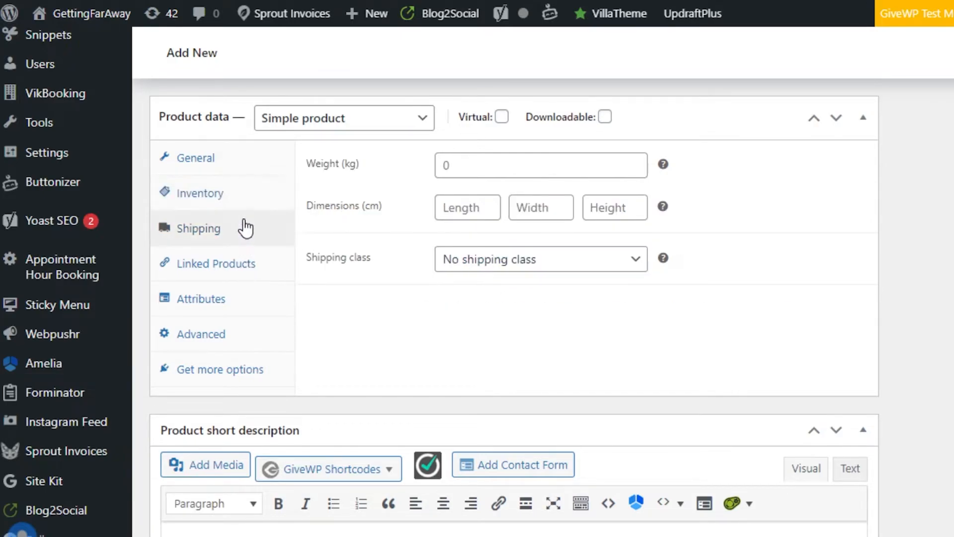
left_click(471, 162)
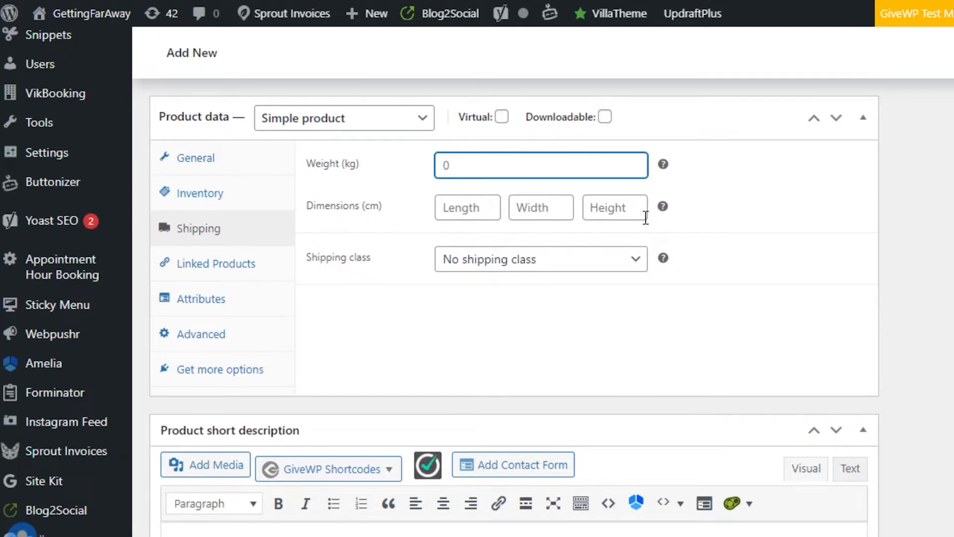
left_click(569, 266)
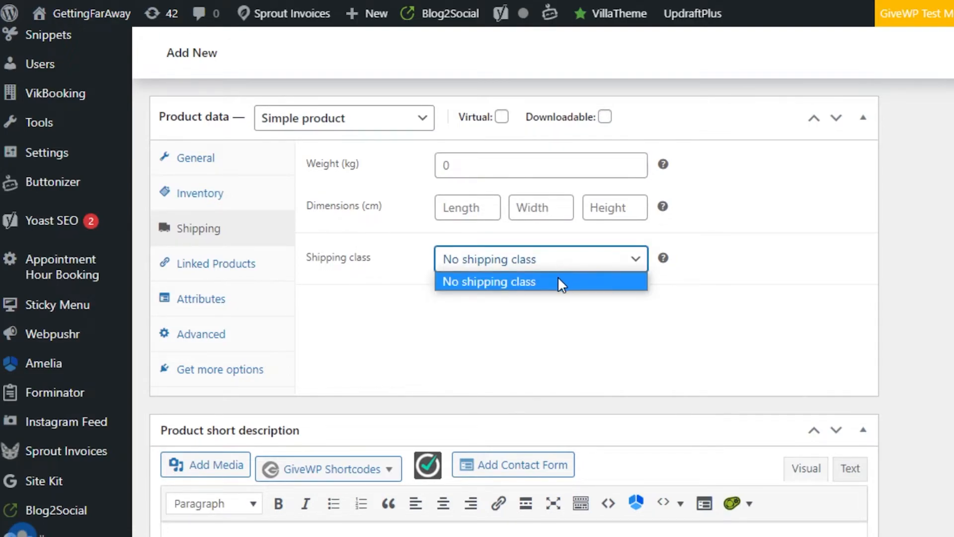
left_click(222, 267)
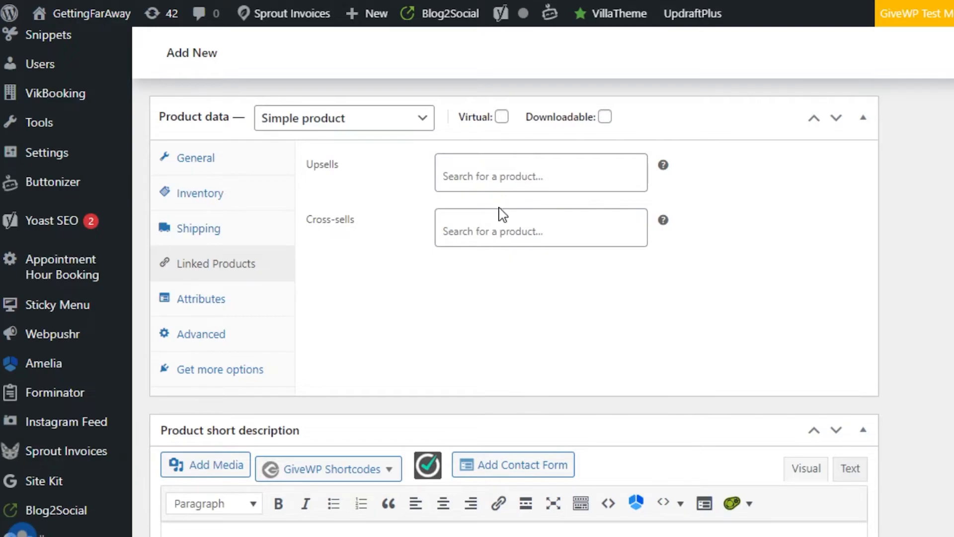
Add the Color attribute to the product
left_click(239, 301)
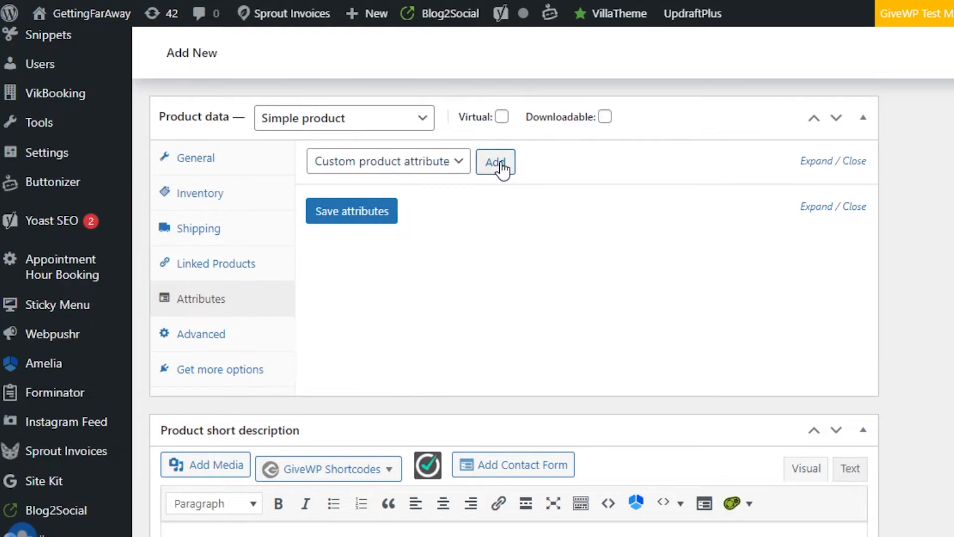
left_click(419, 164)
left_click(385, 201)
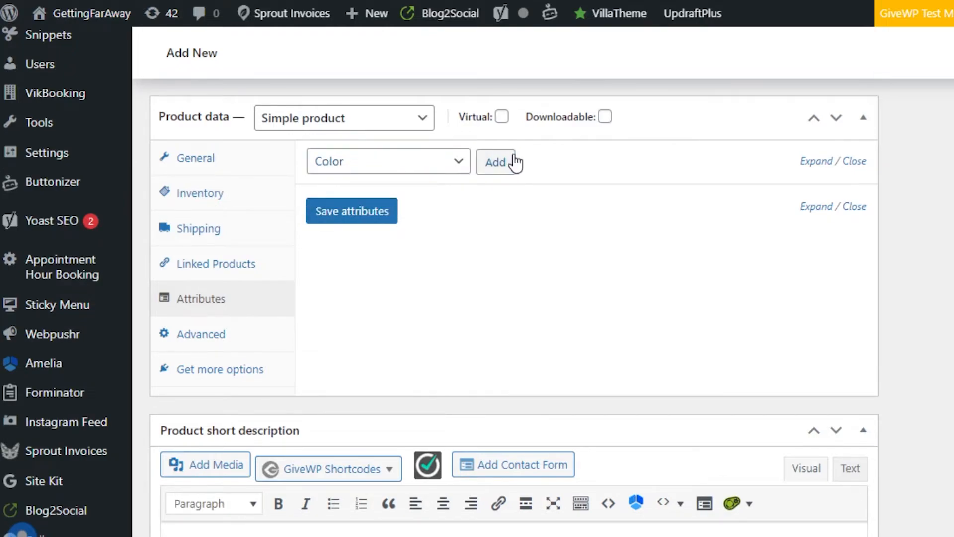
left_click(512, 162)
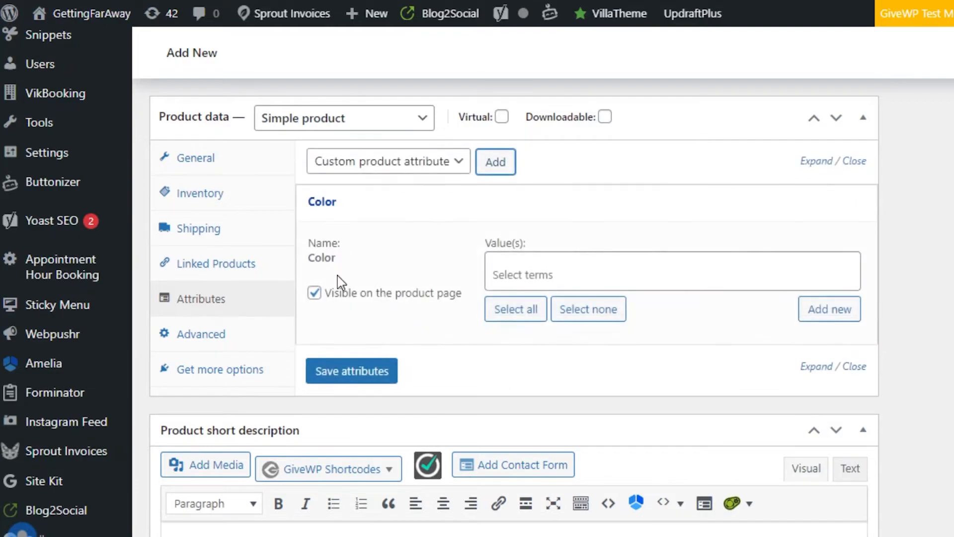
Search the Color values for black, select Blue instead, and save the attributes
left_click(519, 269)
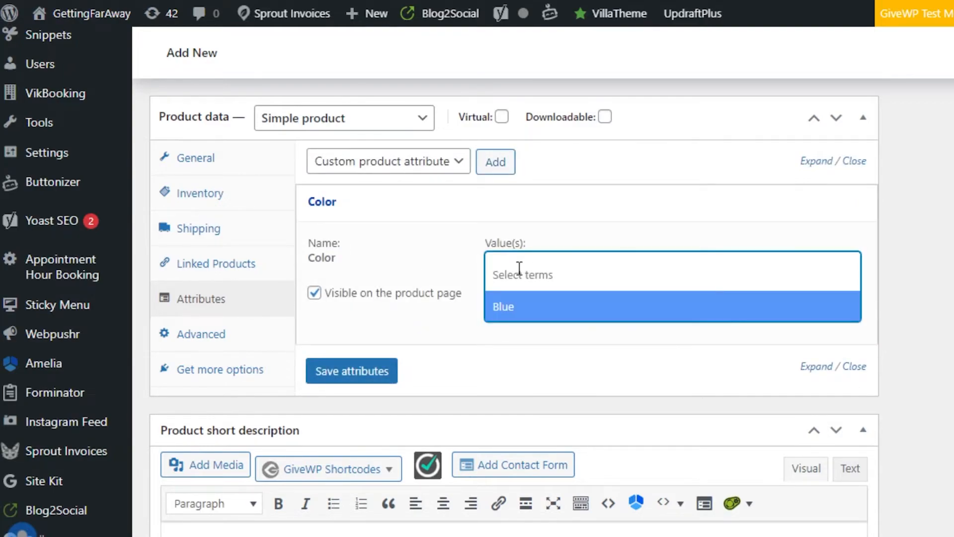
type("black")
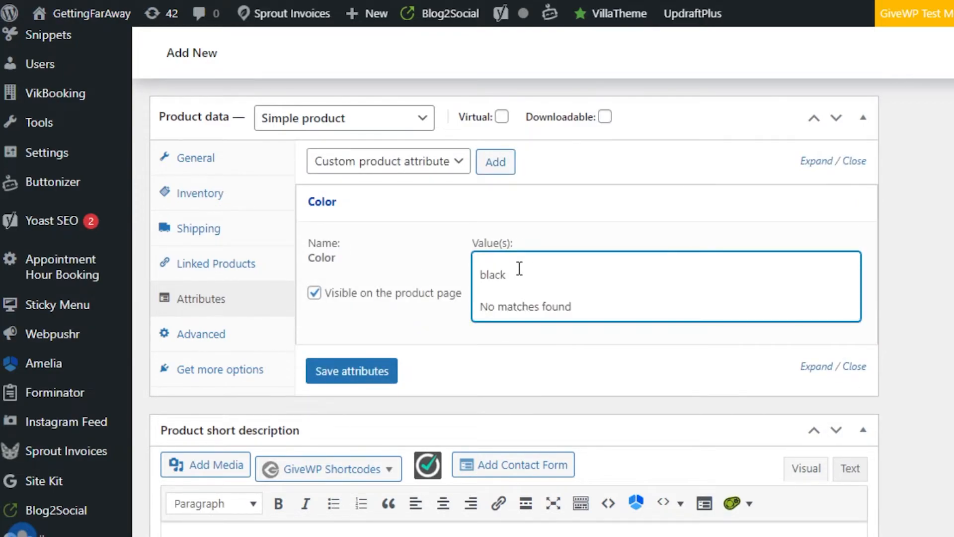
left_click(519, 338)
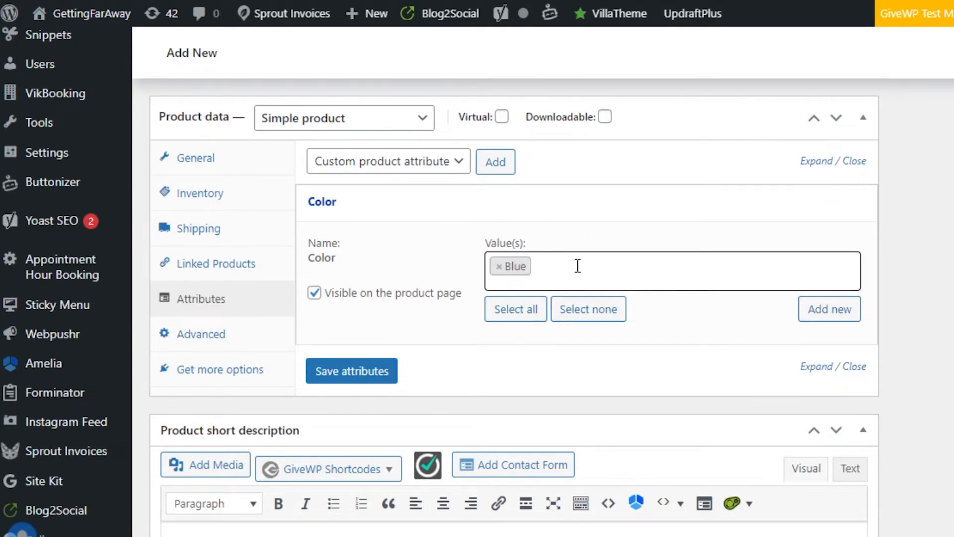
left_click(347, 373)
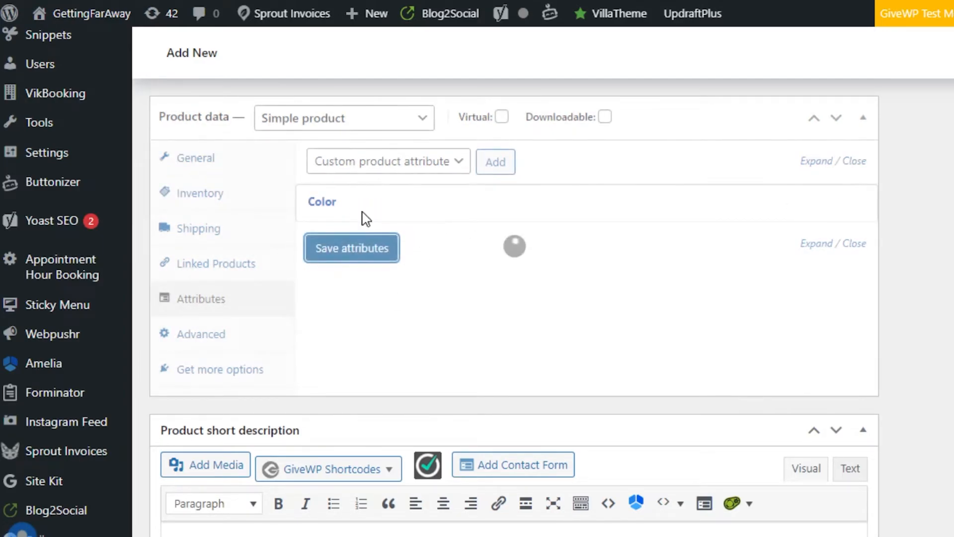
Enter the purchase note "Thankyou for your support, Have a nice day." in the advanced product data
left_click(265, 342)
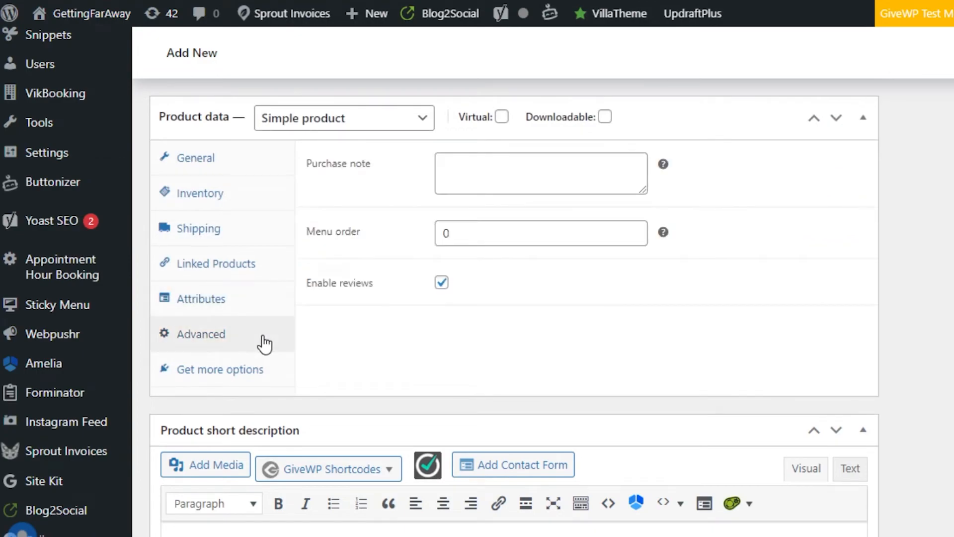
left_click(485, 155)
type("Thankyou for your support, Have a nice day.")
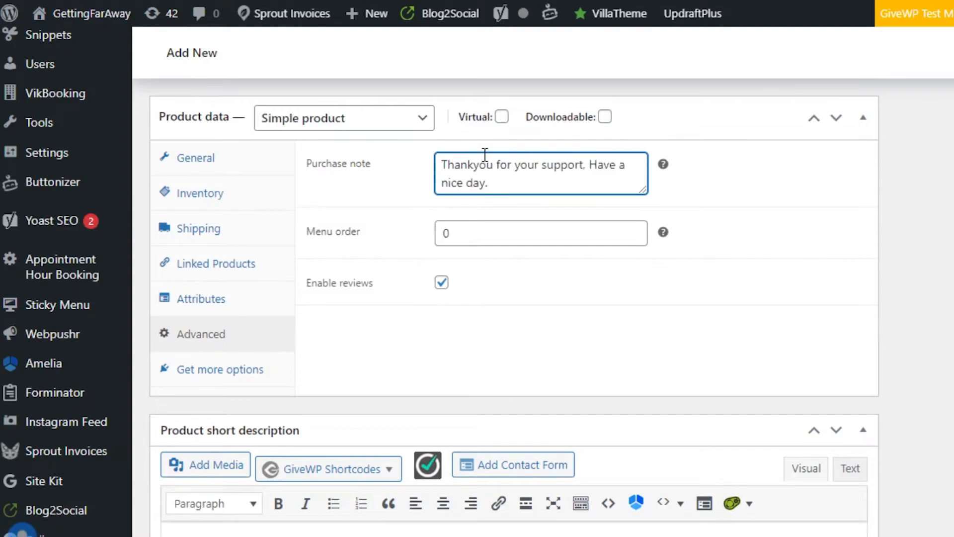
Adjust the product's menu order number in the advanced product data
left_click(572, 232)
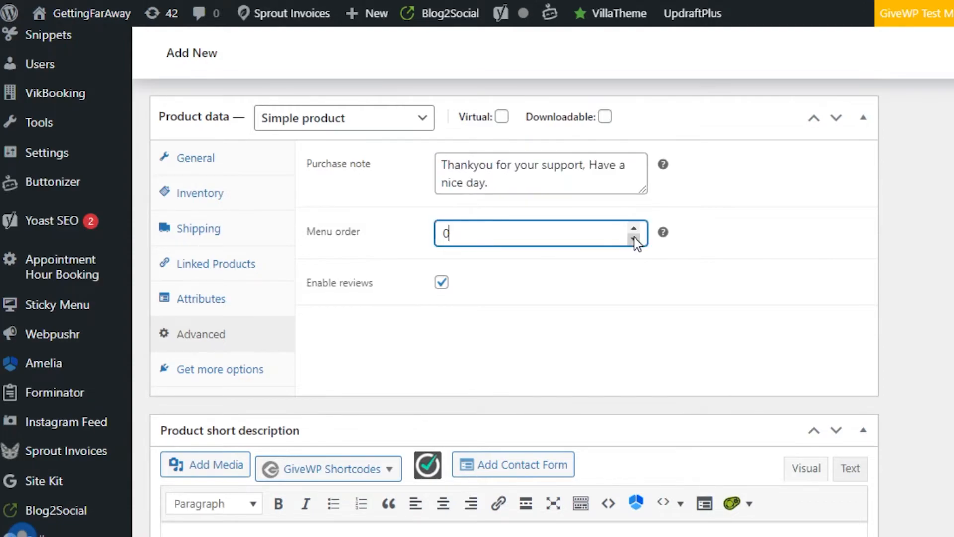
key("Up")
key("Up")
key("Up")
left_click(635, 239)
Examine the recommended extensions for the product and the product short description editor
left_click(215, 378)
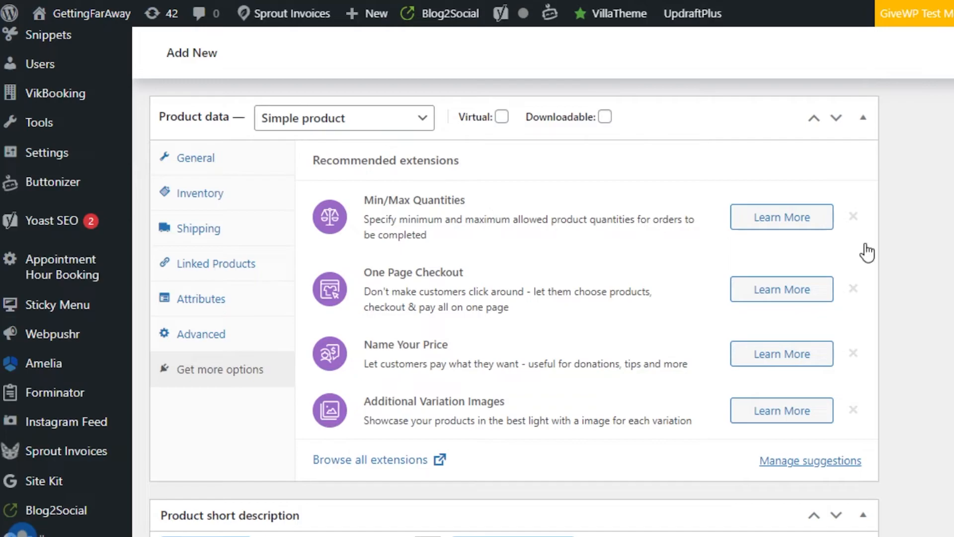
scroll(515, 307, "down", 10)
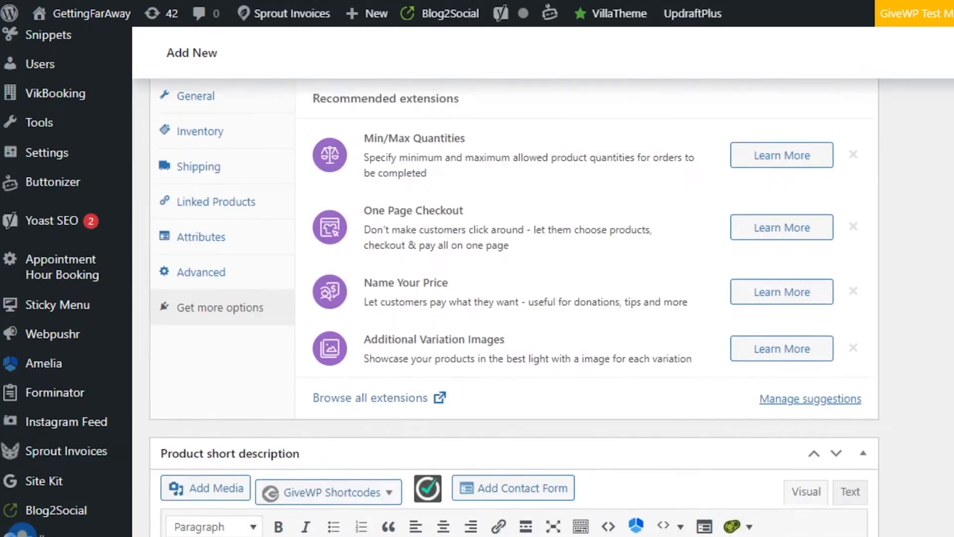
scroll(515, 307, "up", 7)
scroll(514, 307, "down", 3)
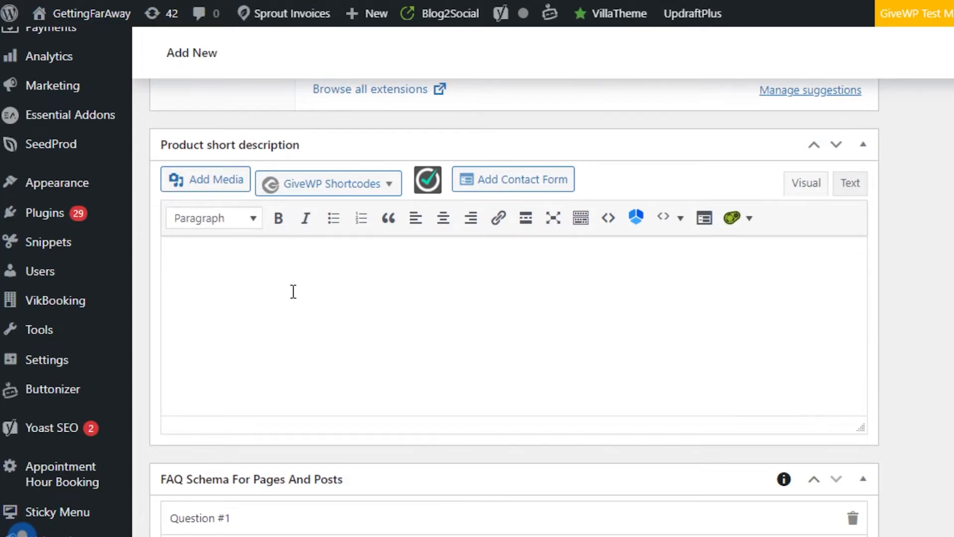
Examine the FAQ schema section, the recommended extensions, and the product's title, permalink, description and publish settings
scroll(426, 391, "down", 5)
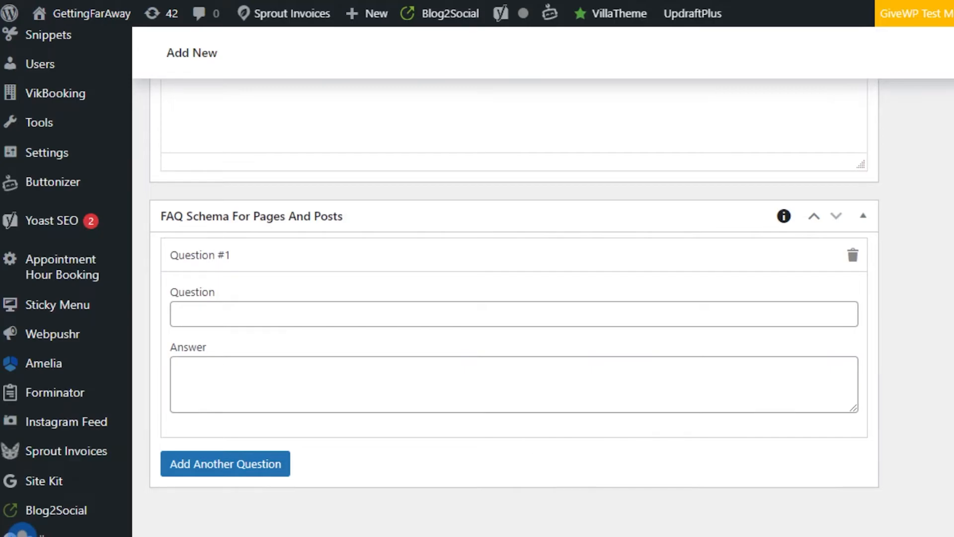
scroll(316, 247, "up", 10)
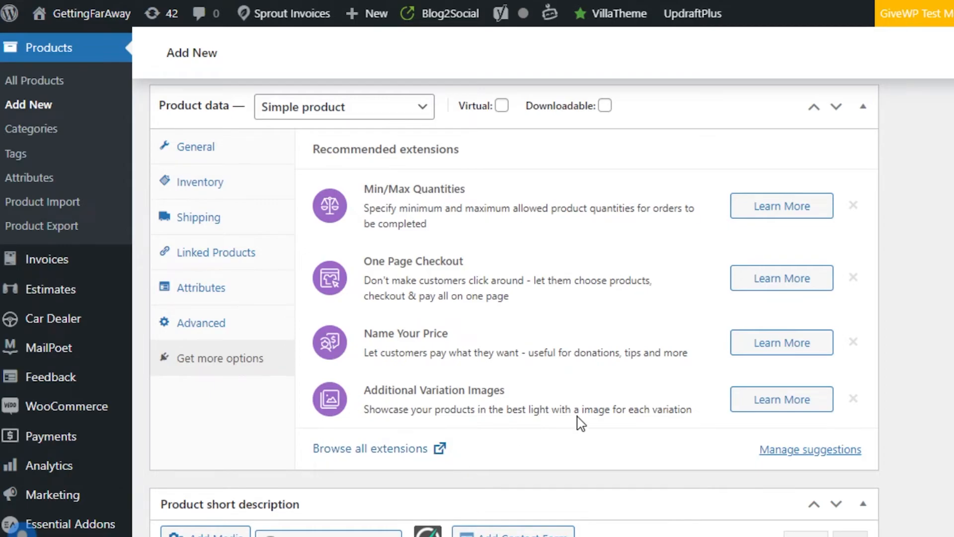
scroll(514, 298, "up", 20)
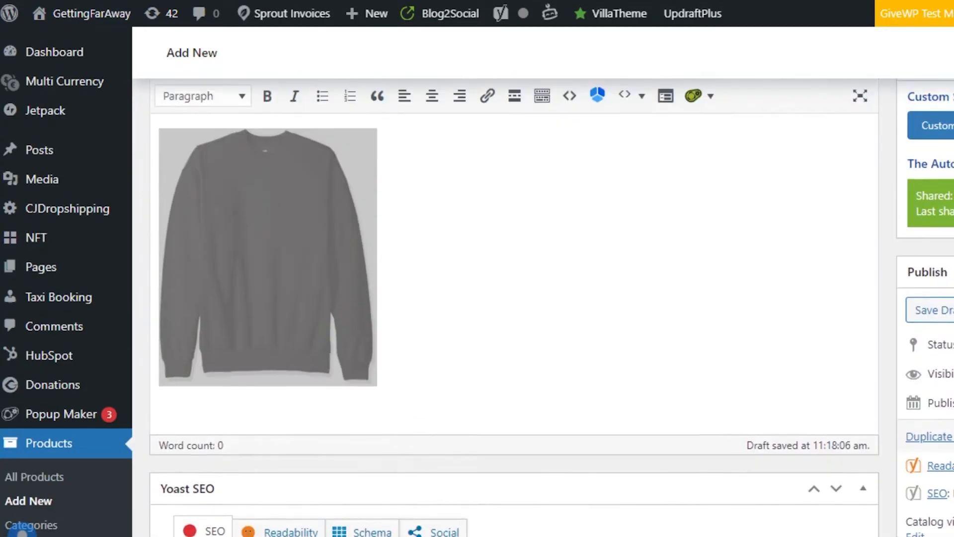
scroll(514, 298, "down", 4)
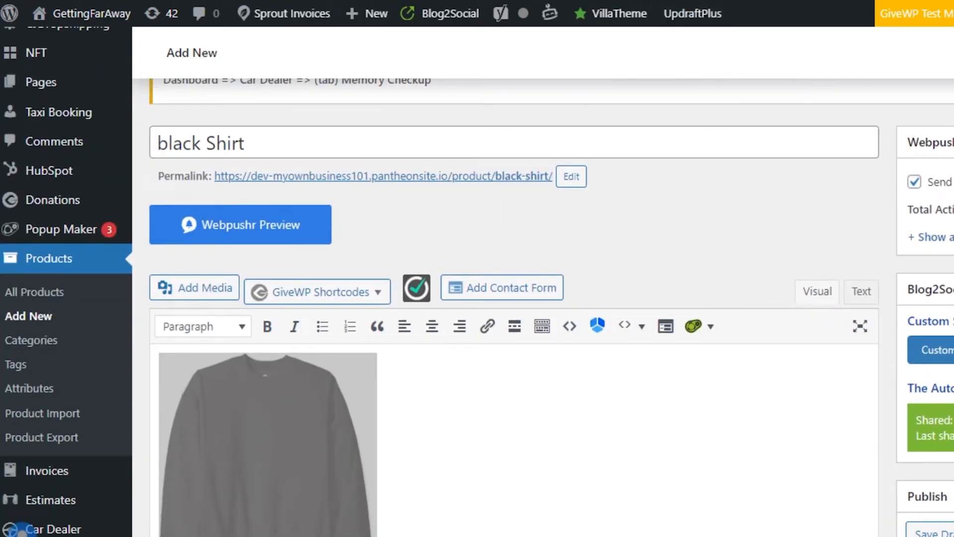
scroll(514, 298, "down", 3)
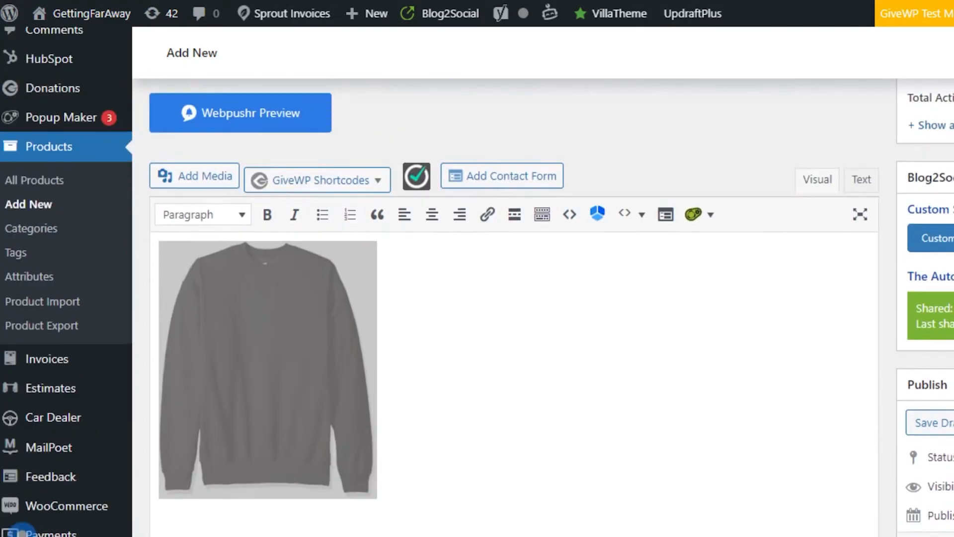
scroll(515, 299, "up", 1)
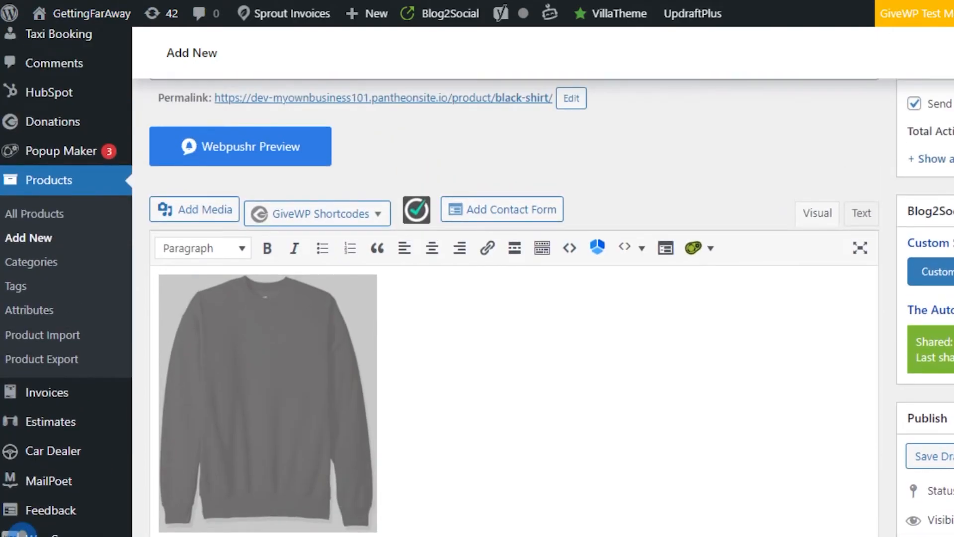
scroll(514, 299, "down", 3)
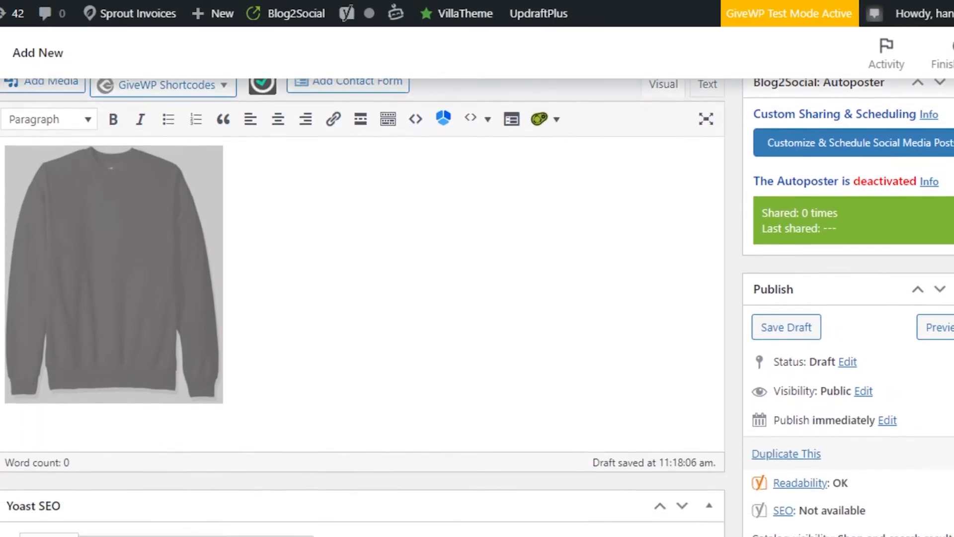
scroll(362, 298, "down", 3)
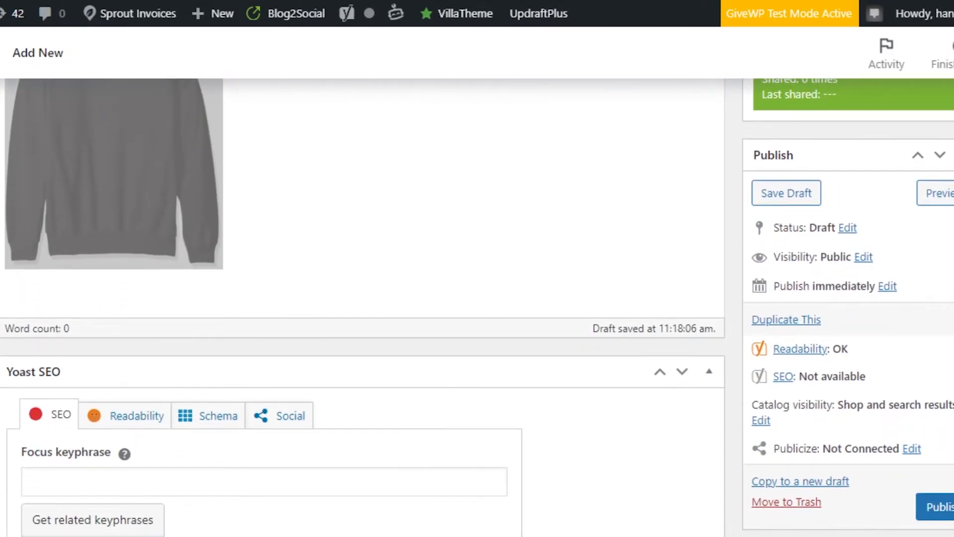
Set the product's visibility to Private in the publish settings and confirm it
scroll(751, 89, "down", 1)
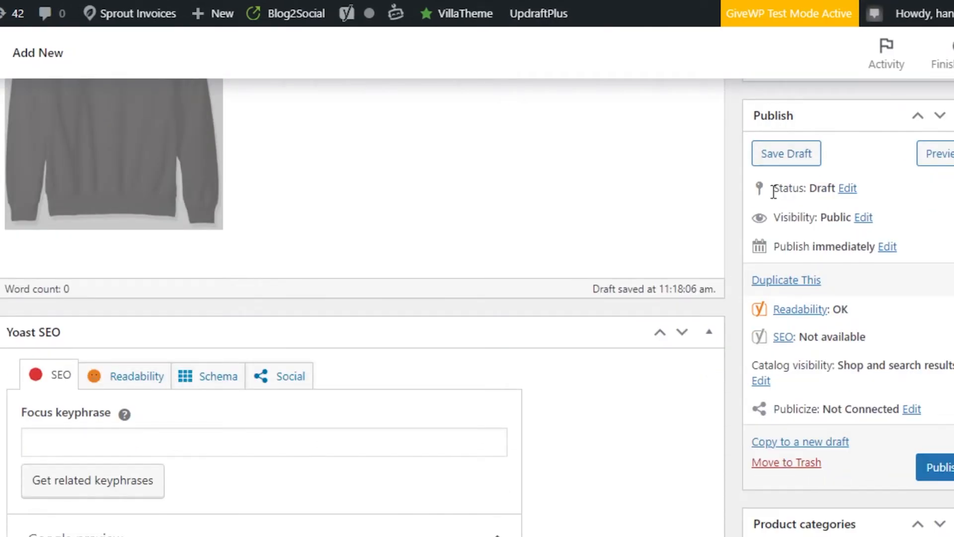
left_click(864, 219)
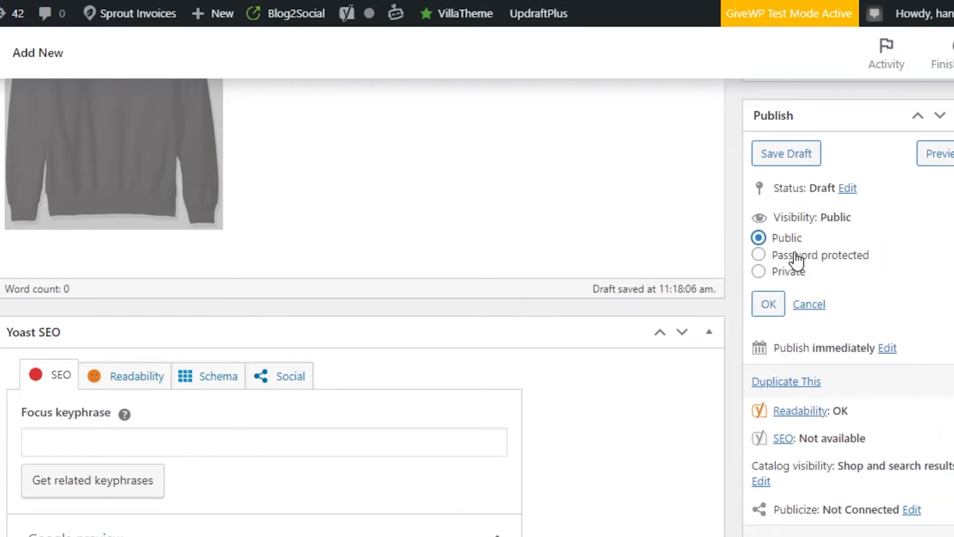
left_click(759, 272)
left_click(765, 302)
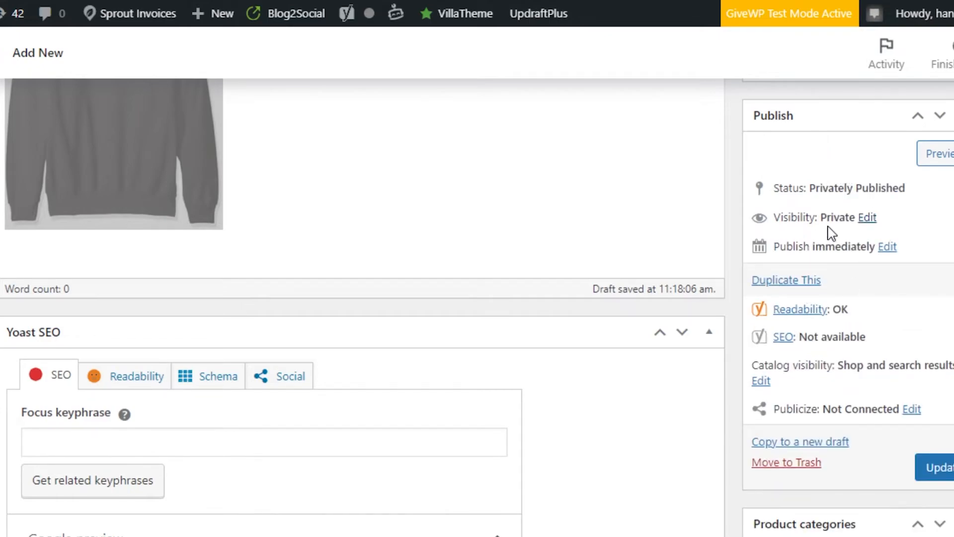
Assign the product to the Clothing category and activate the product tags entry
scroll(477, 307, "down", 6)
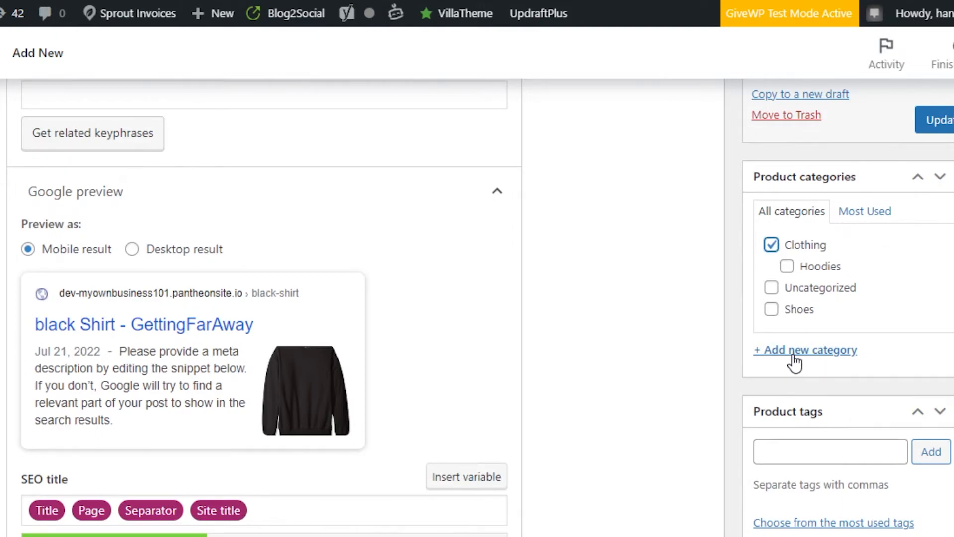
scroll(570, 458, "down", 4)
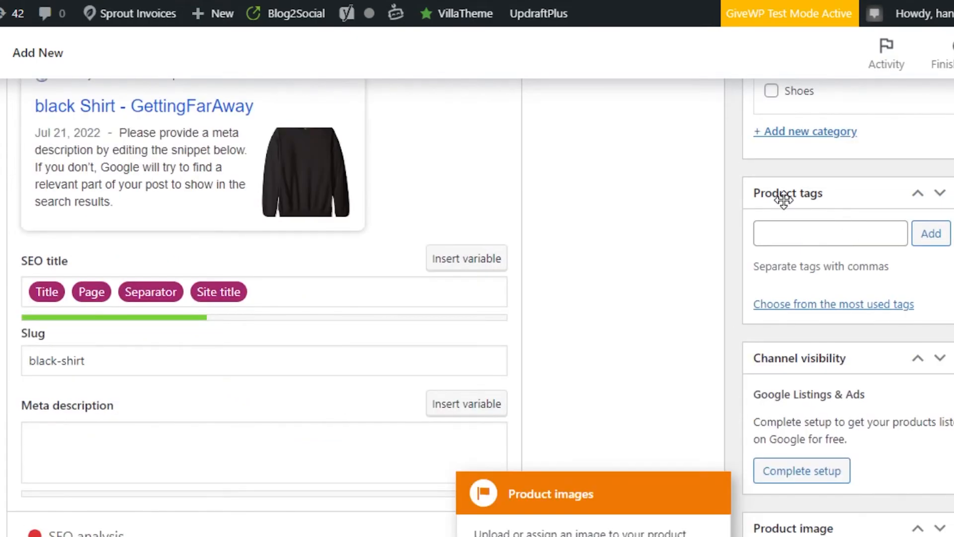
left_click(832, 233)
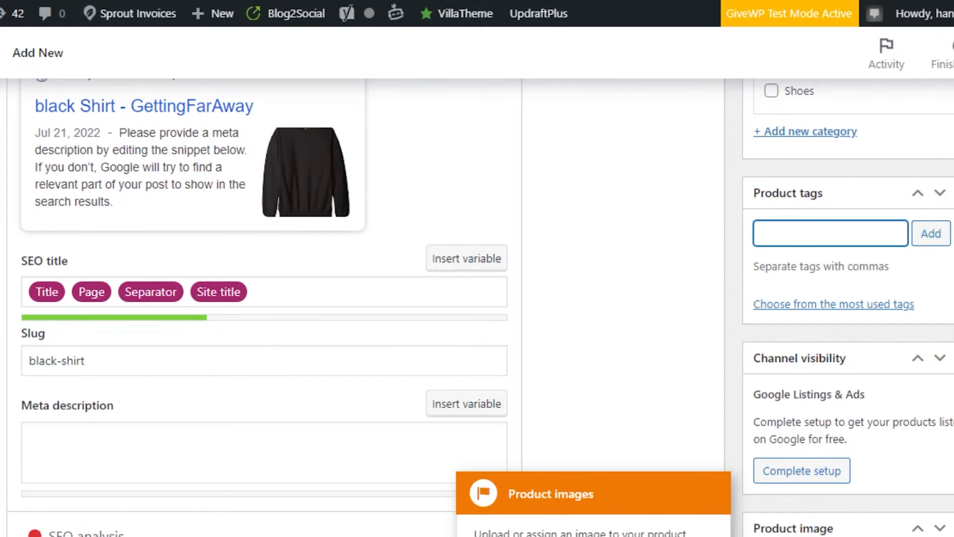
Advance past the Product images tip and set the black sweatshirt picture from the media library as the product image
scroll(932, 238, "down", 2)
scroll(929, 239, "down", 3)
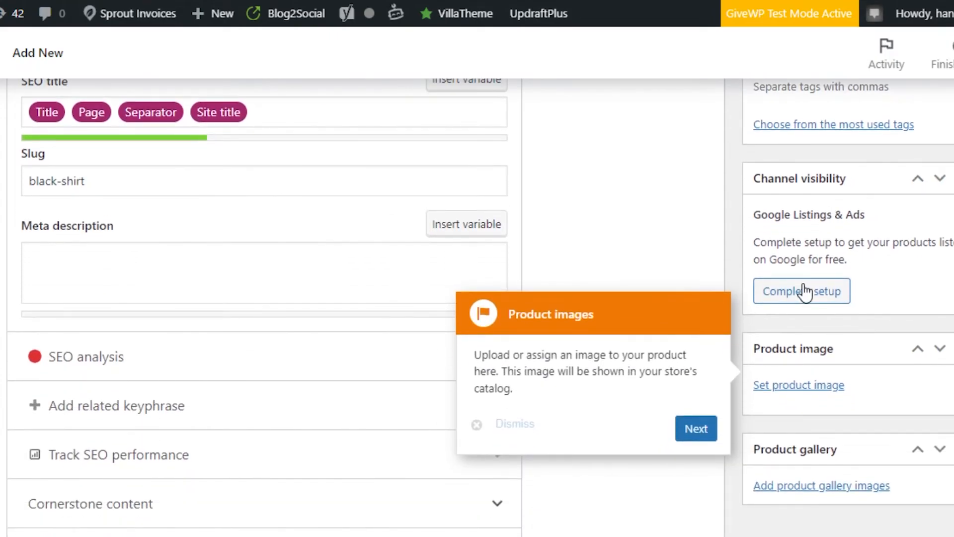
scroll(804, 297, "down", 3)
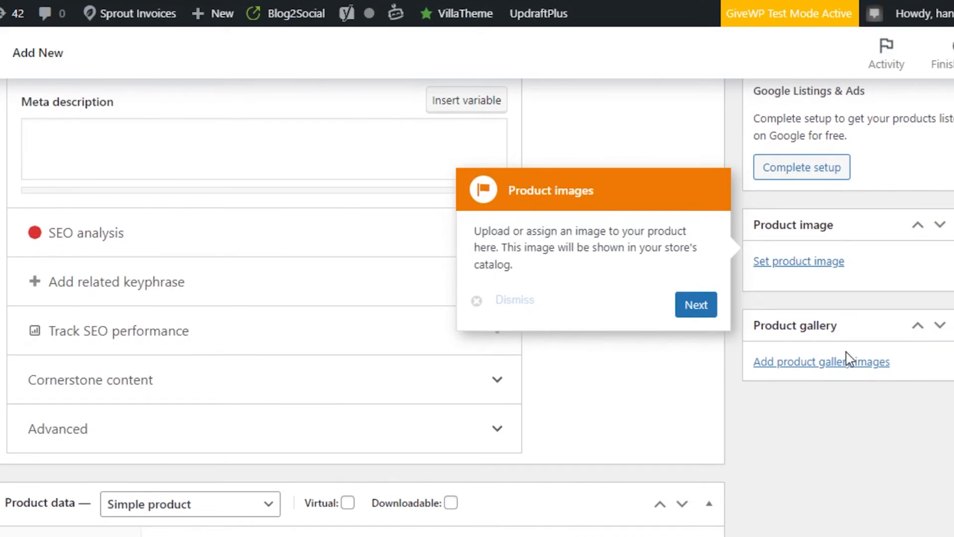
left_click(714, 305)
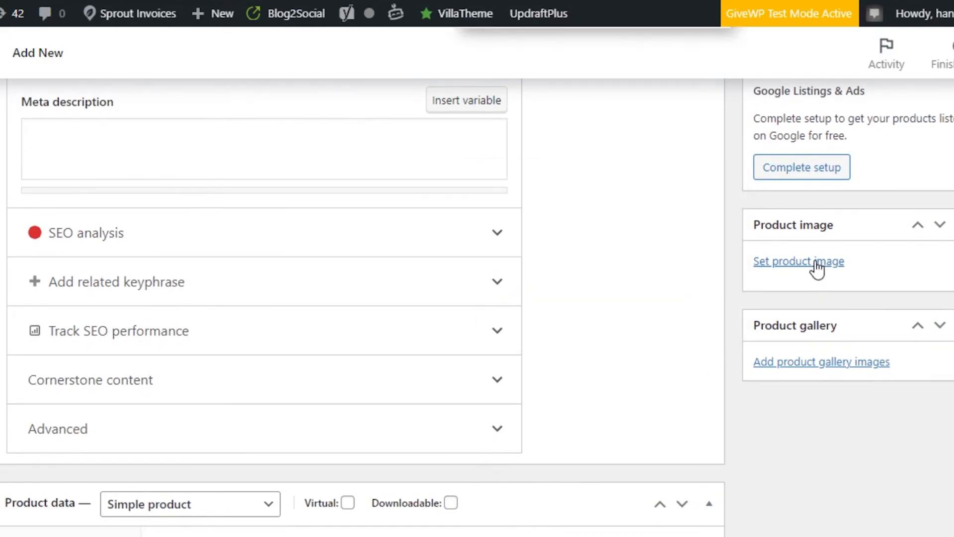
left_click(815, 262)
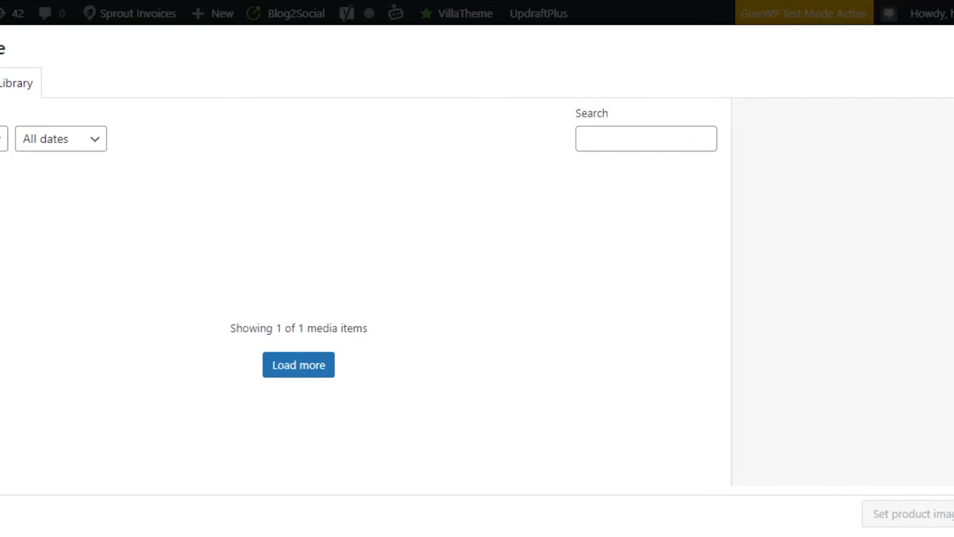
left_click(914, 516)
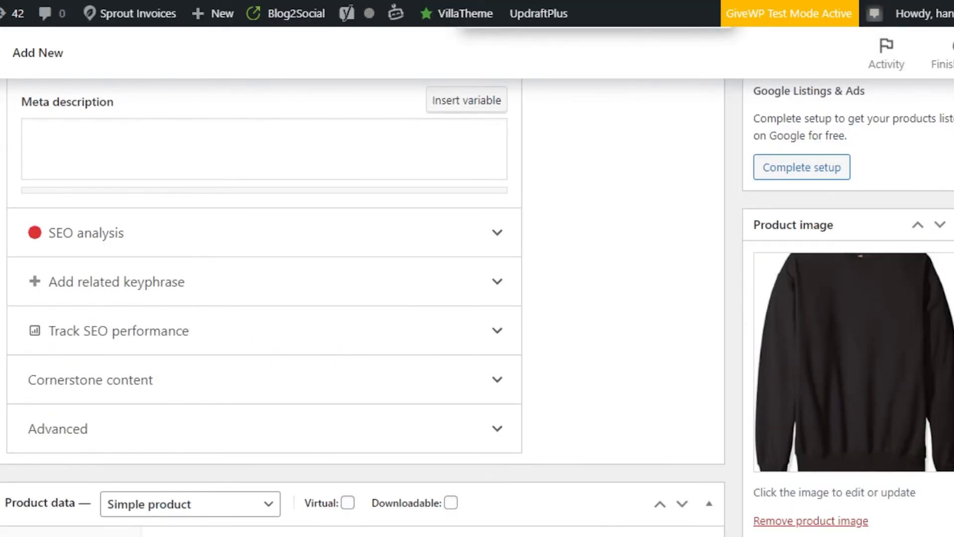
Review the product gallery section and open a preview of the black Shirt product page
scroll(810, 214, "down", 7)
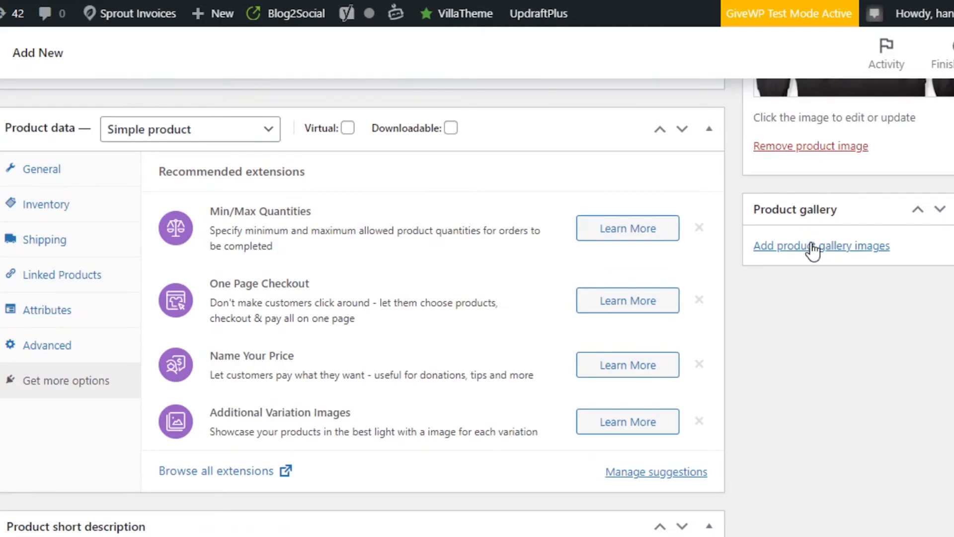
scroll(477, 308, "down", 5)
scroll(477, 308, "up", 20)
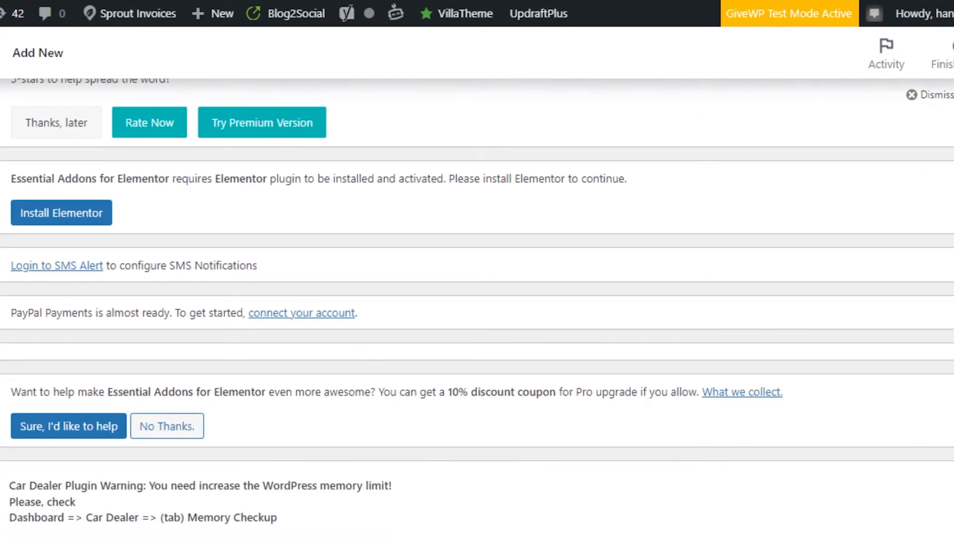
scroll(477, 308, "down", 12)
scroll(936, 155, "down", 5)
scroll(937, 155, "up", 3)
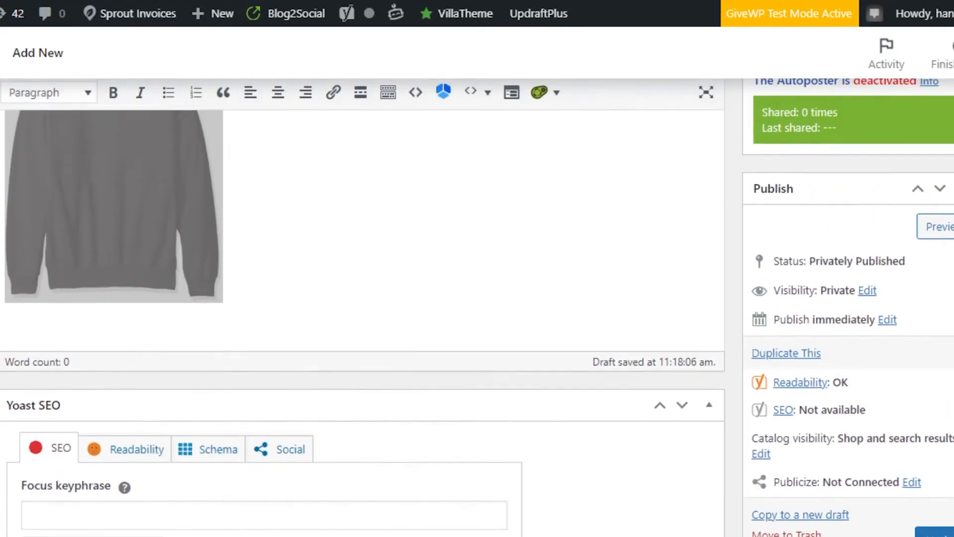
scroll(936, 155, "down", 1)
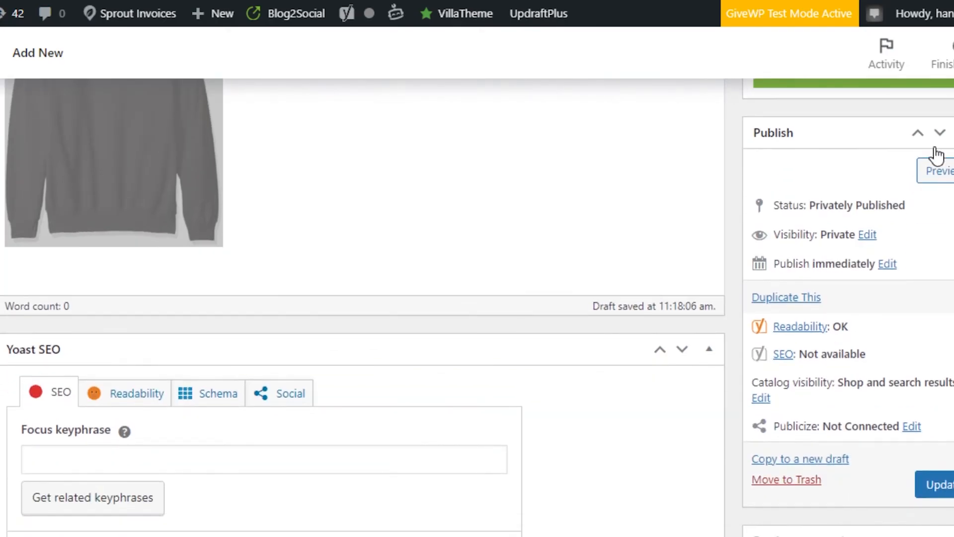
left_click(934, 174)
Examine the previewed black Shirt page, including its image, price, quantity, category and description
scroll(477, 307, "down", 1)
scroll(477, 307, "up", 2)
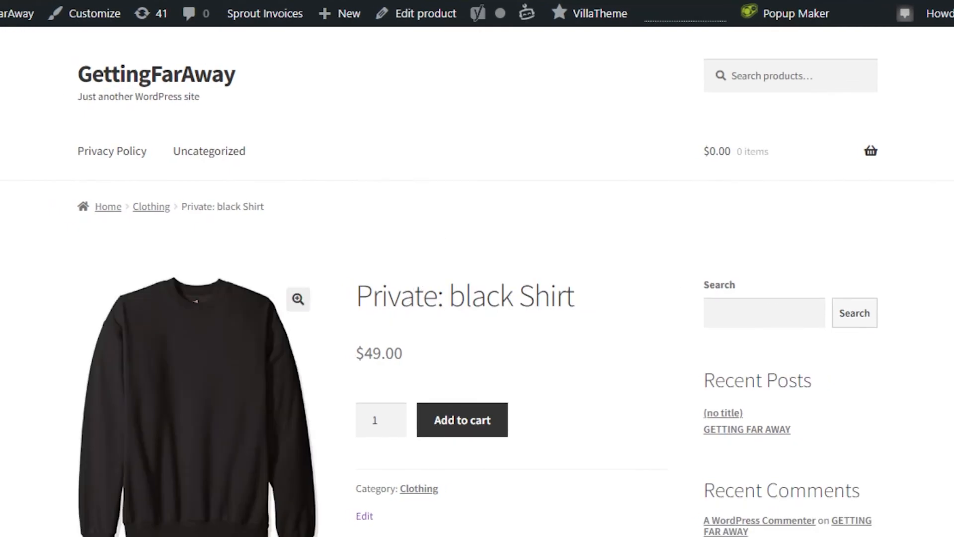
scroll(477, 281, "down", 10)
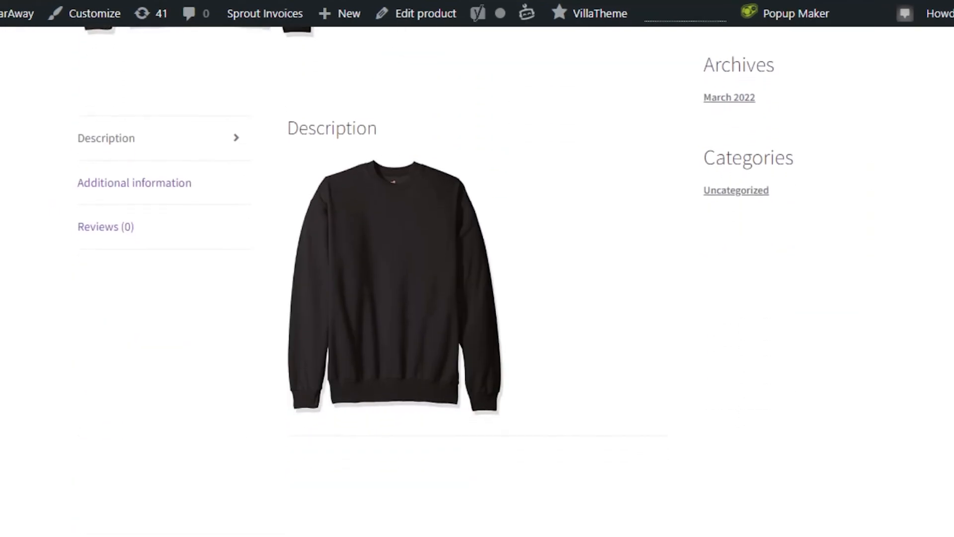
scroll(504, 416, "up", 7)
scroll(504, 415, "down", 6)
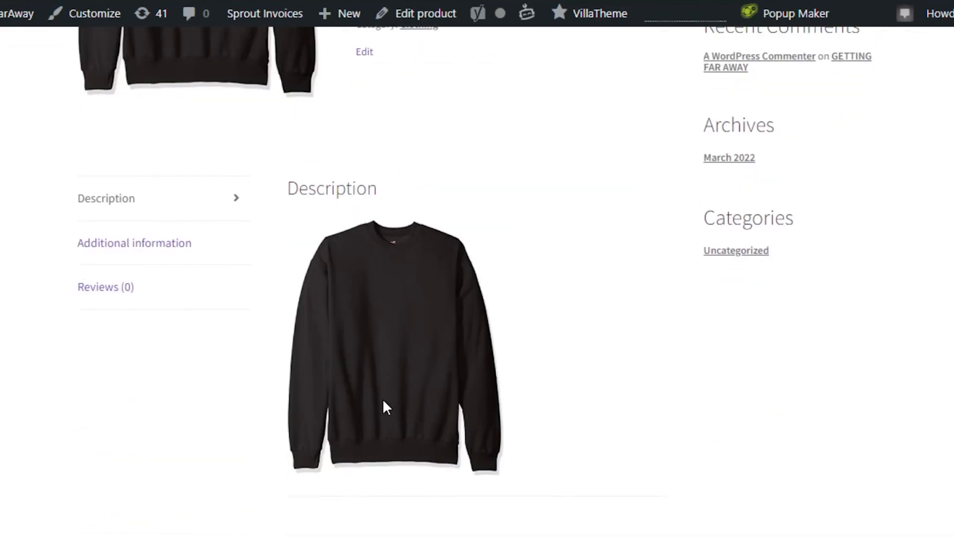
scroll(477, 280, "up", 5)
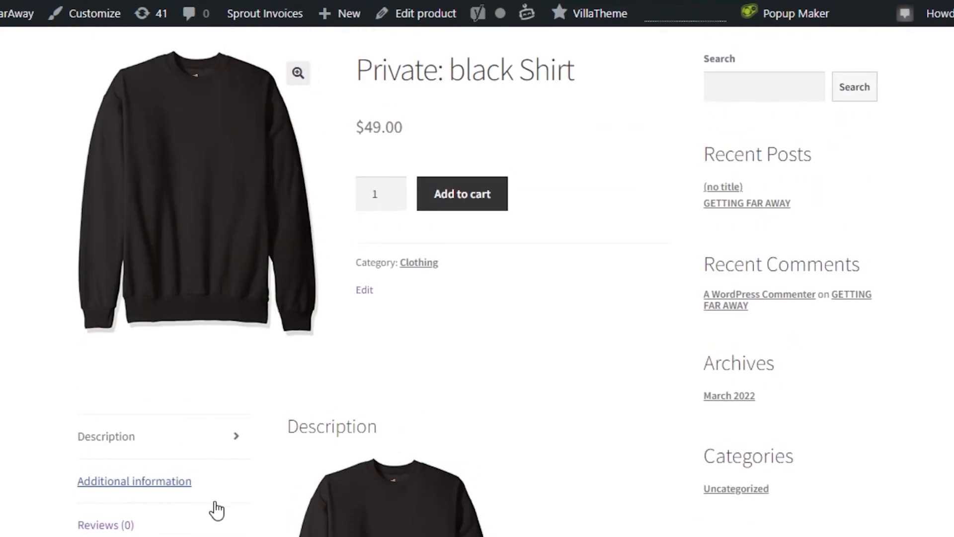
scroll(699, 434, "up", 3)
scroll(477, 281, "down", 1)
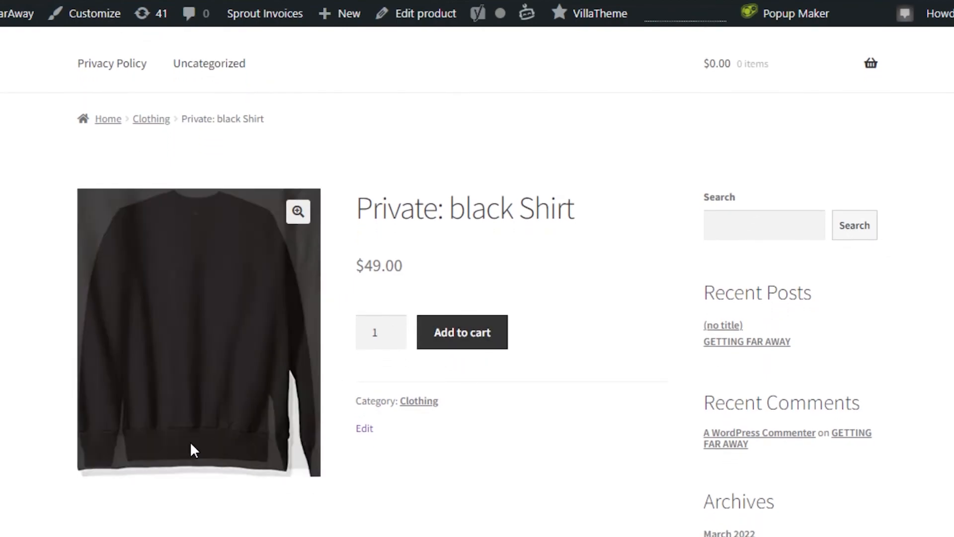
left_click(397, 339)
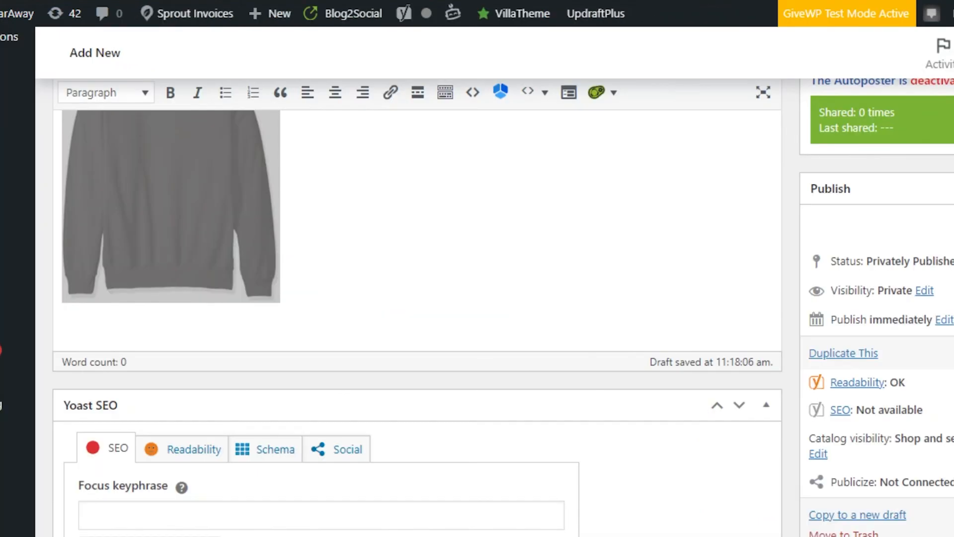
scroll(497, 298, "up", 15)
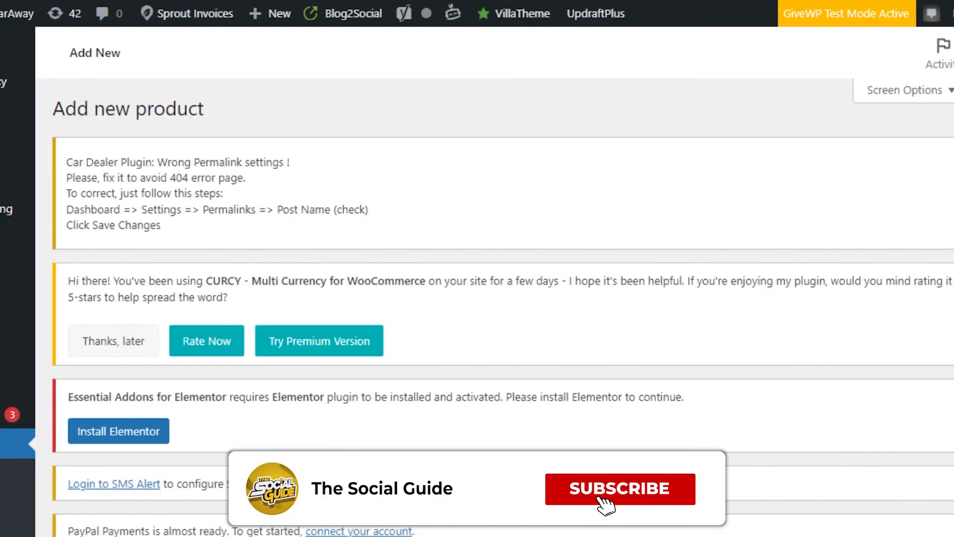
scroll(417, 279, "down", 10)
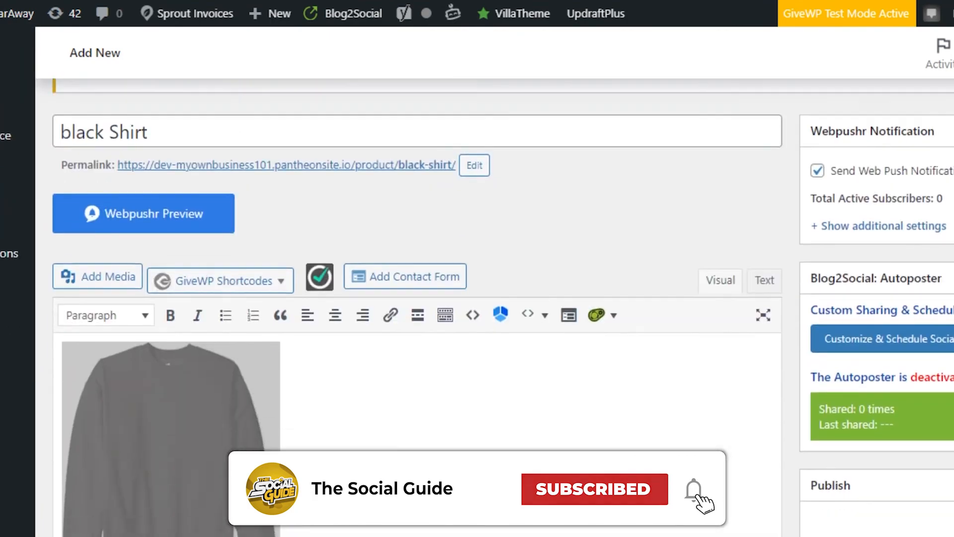